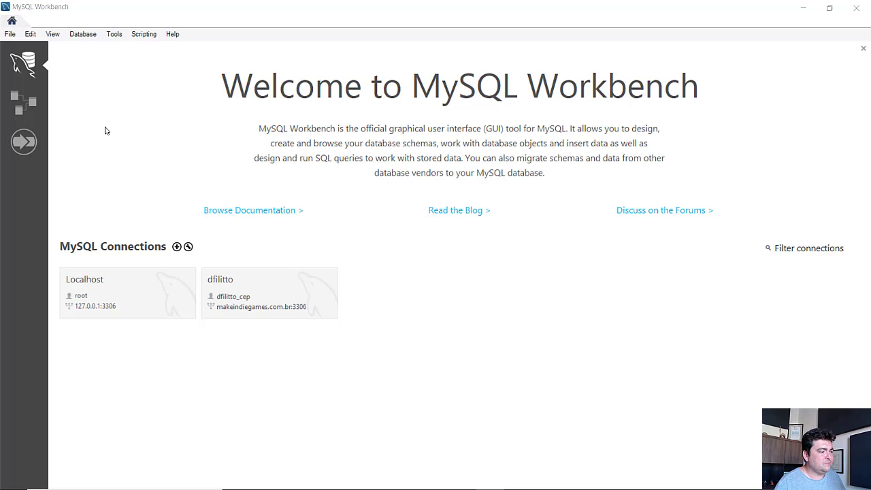
# Create a new database model and add an EER diagram to it.
pyautogui.click(7, 39)
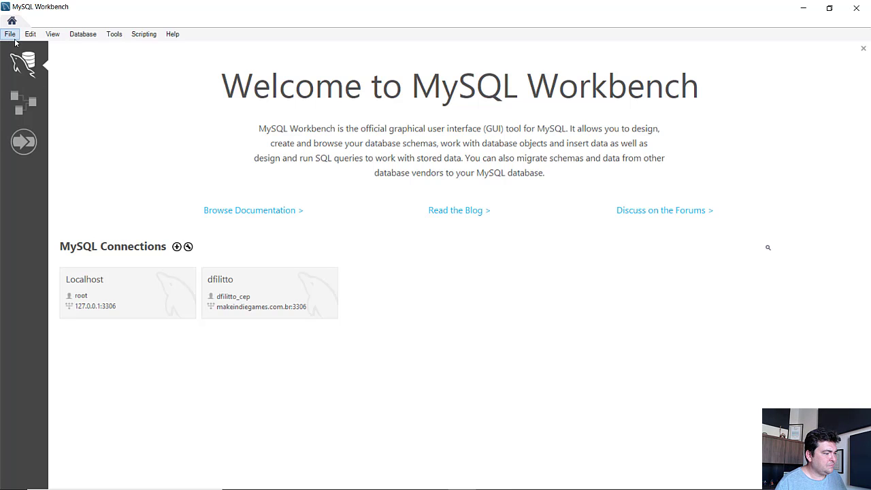
pyautogui.click(14, 38)
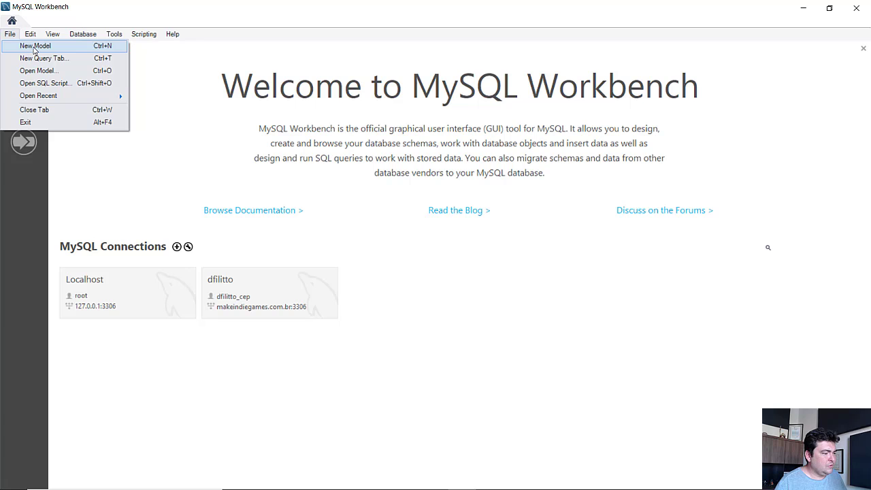
pyautogui.click(34, 47)
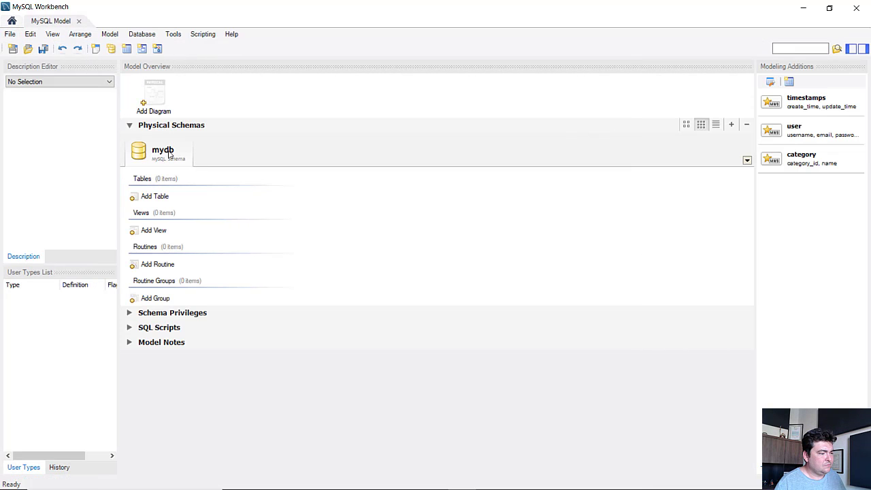
pyautogui.doubleClick(157, 98)
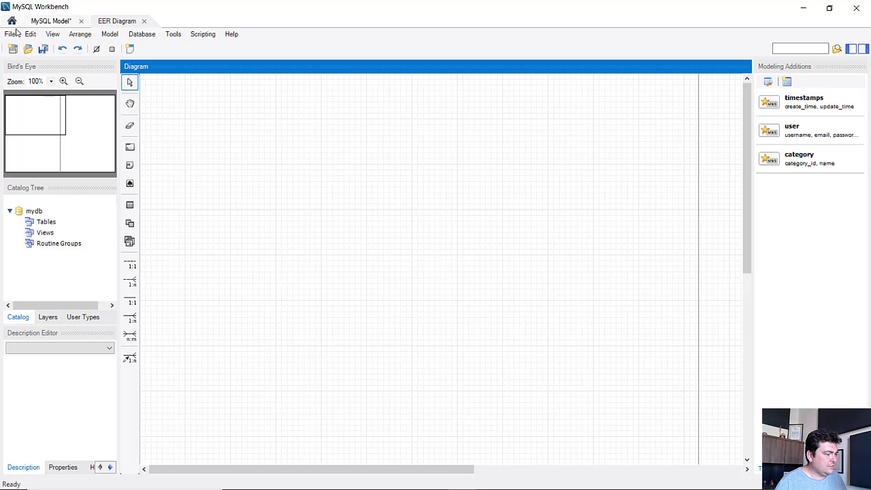
# Start saving the model and create a folder named MySql Workbench on the SSD120GB (D:) drive.
pyautogui.click(43, 51)
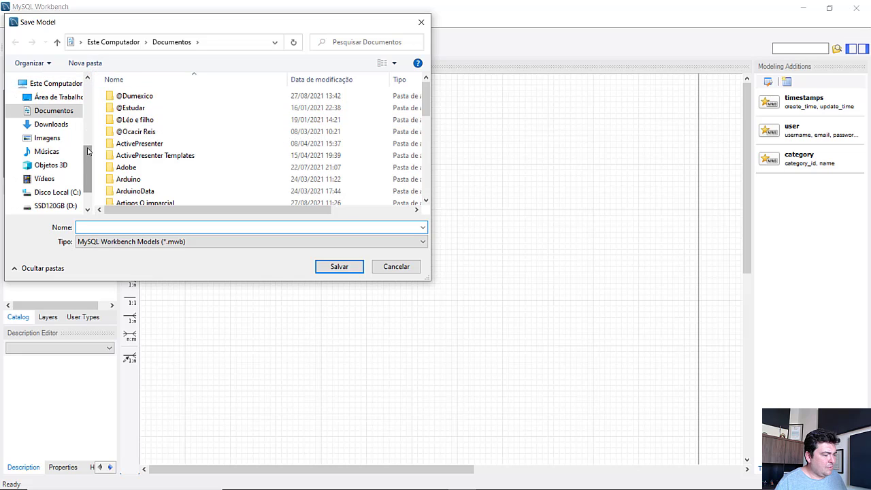
pyautogui.scroll(-1, 87, 150)
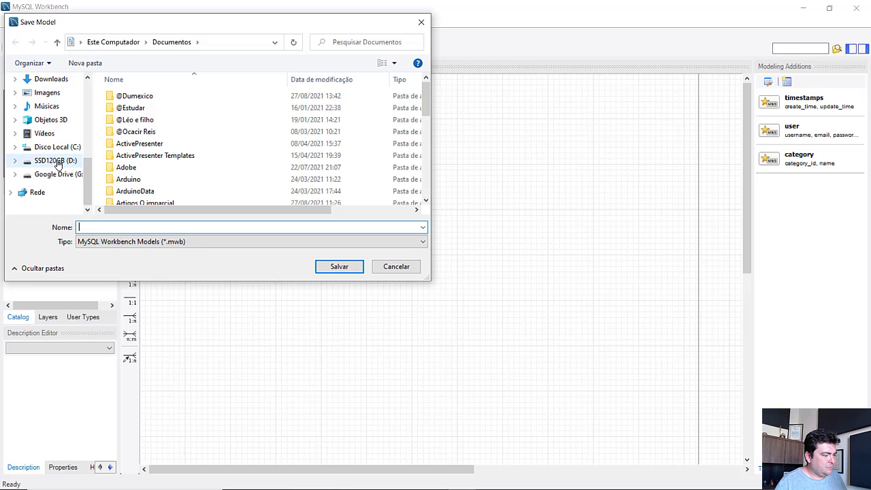
pyautogui.click(56, 163)
pyautogui.scroll(-5, 197, 184)
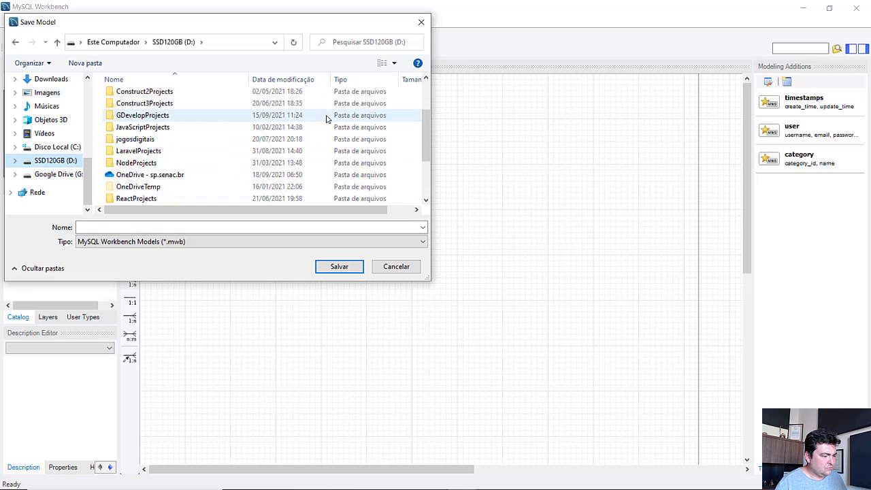
pyautogui.rightClick(220, 199)
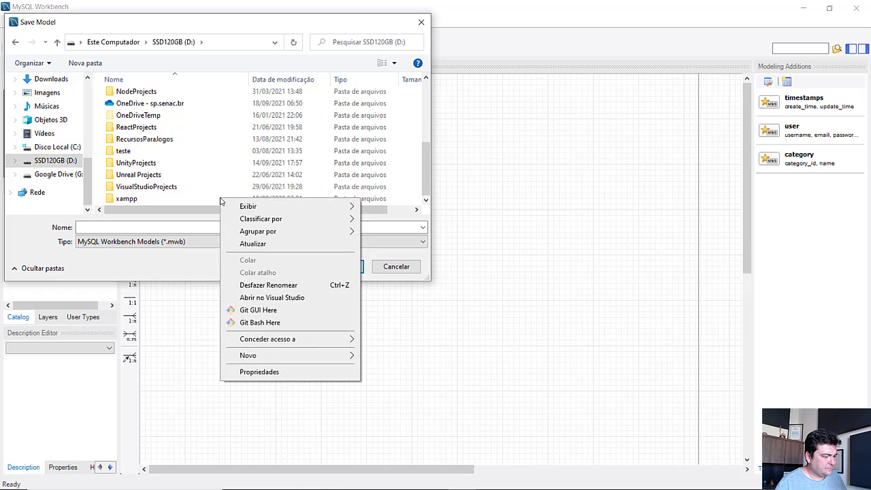
pyautogui.moveTo(269, 361)
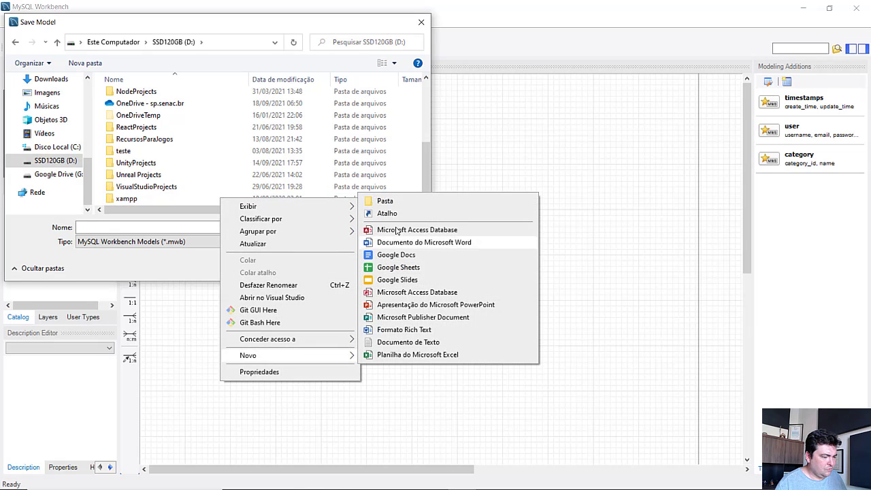
pyautogui.click(381, 202)
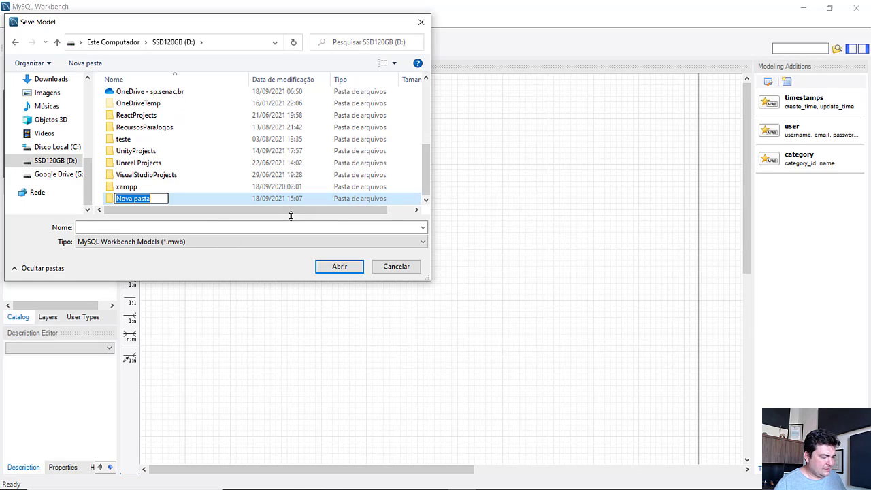
pyautogui.write('M')
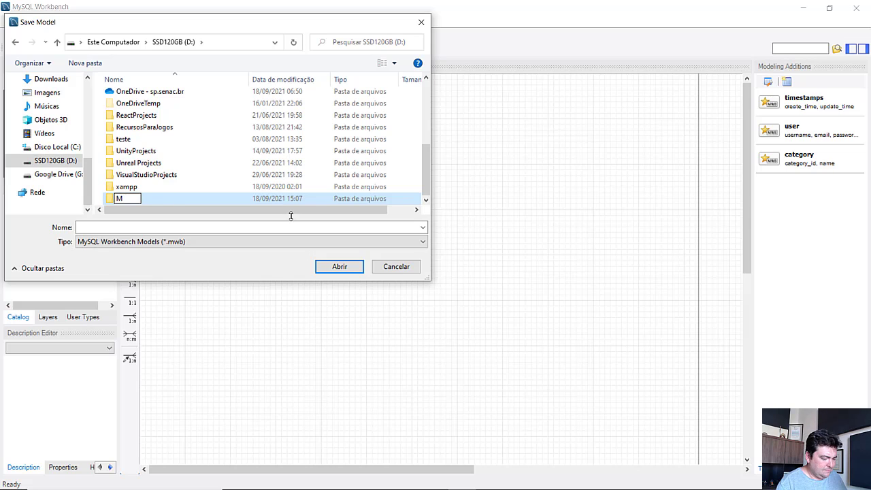
pyautogui.write('ySql')
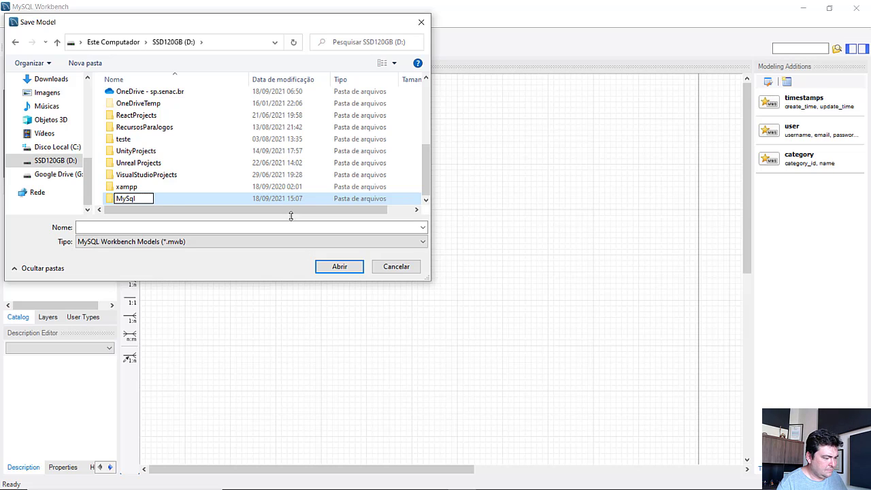
pyautogui.write(' Wor')
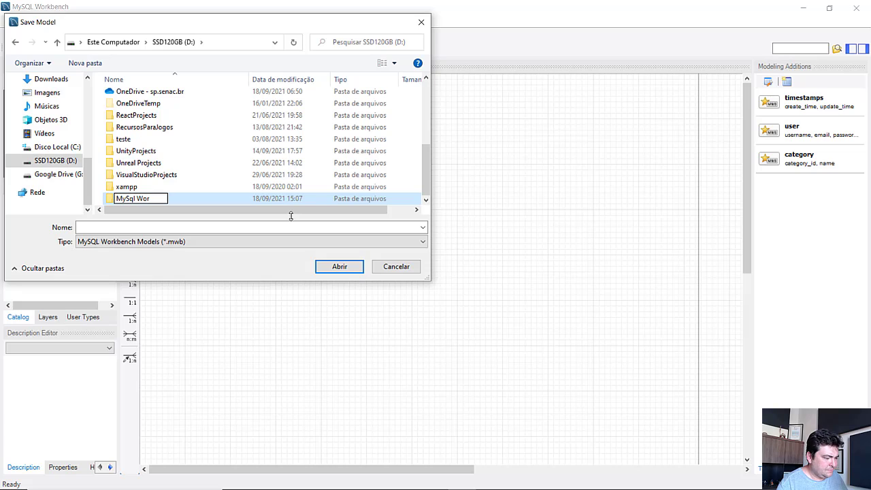
pyautogui.write('k')
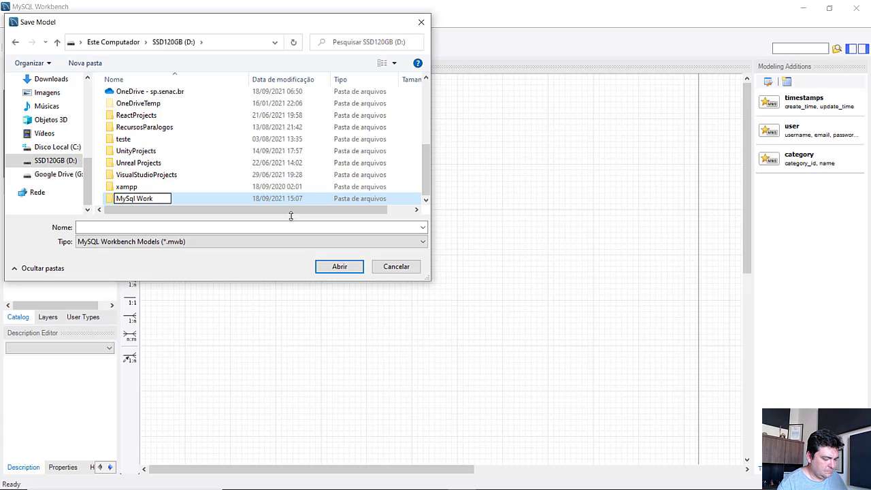
pyautogui.write('bench')
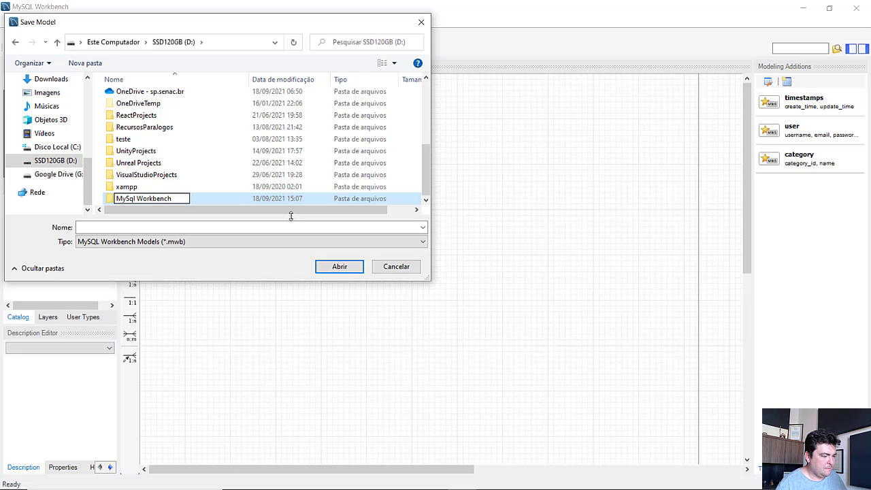
pyautogui.press('Return')
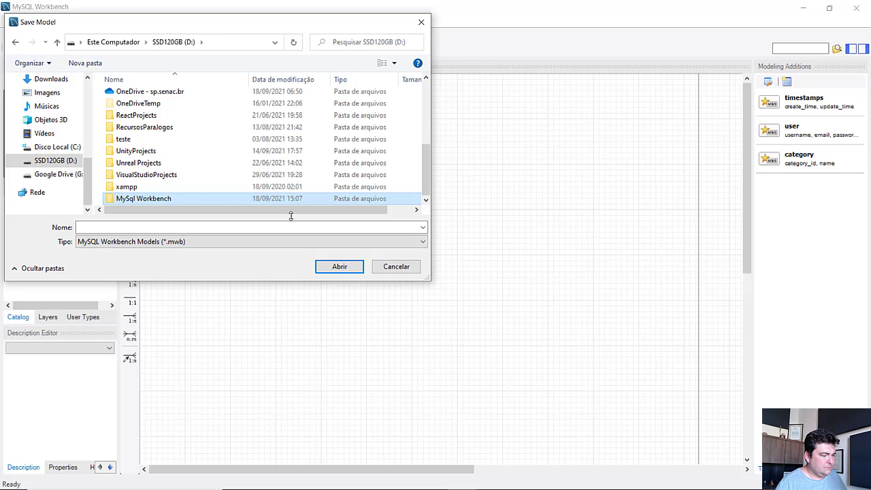
# Save the model in the MySql Workbench folder as "01 - Meu Primeiro modelo (Promoção)".
pyautogui.press('Return')
pyautogui.click(274, 224)
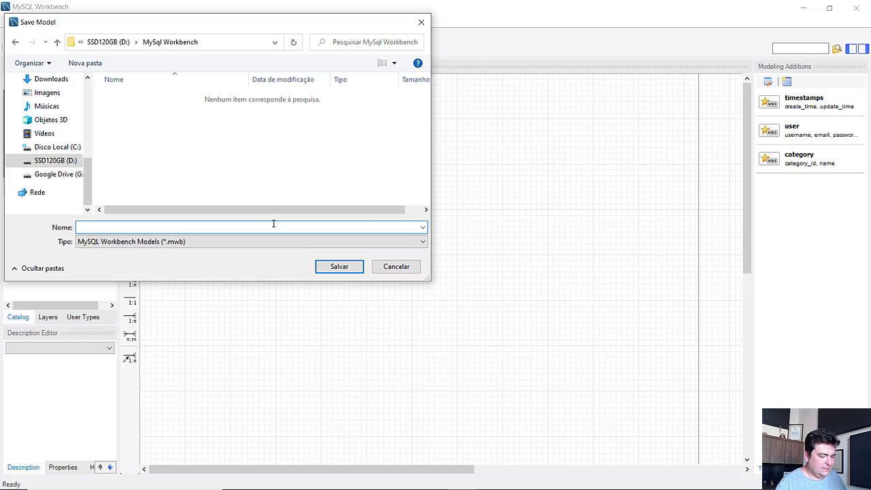
pyautogui.write('01 - ')
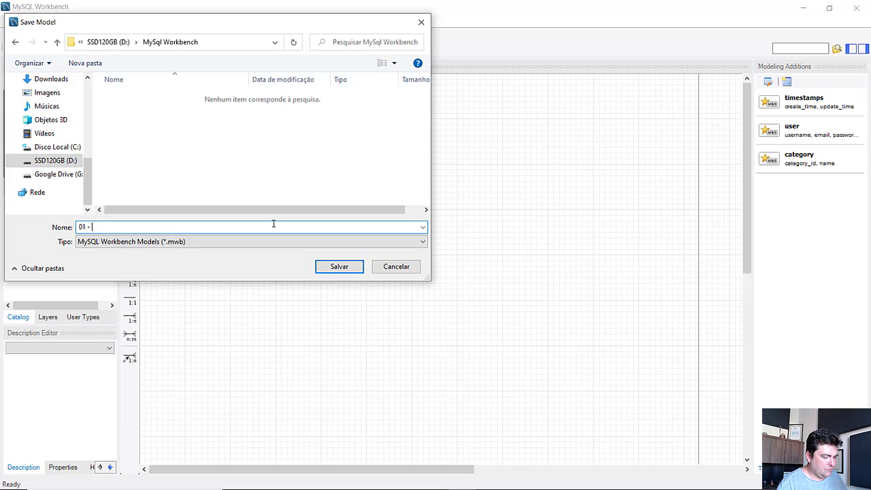
pyautogui.write('Meu ')
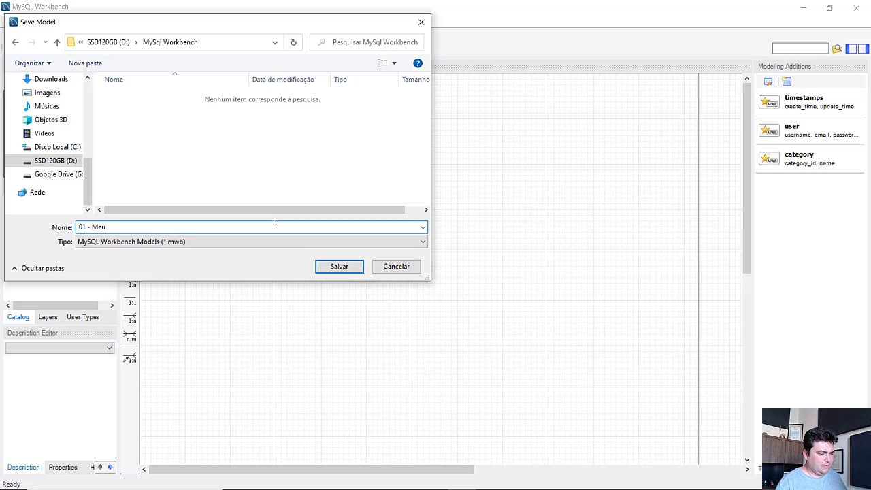
pyautogui.write('Prime')
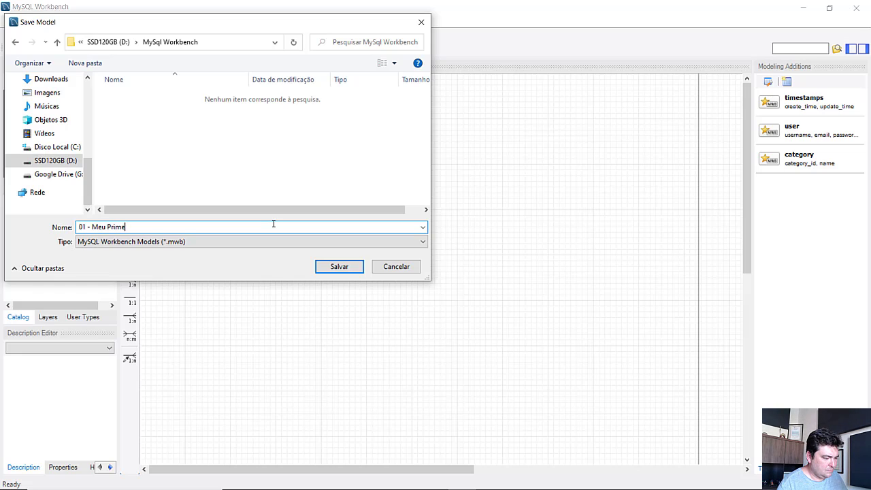
pyautogui.write('iiro m')
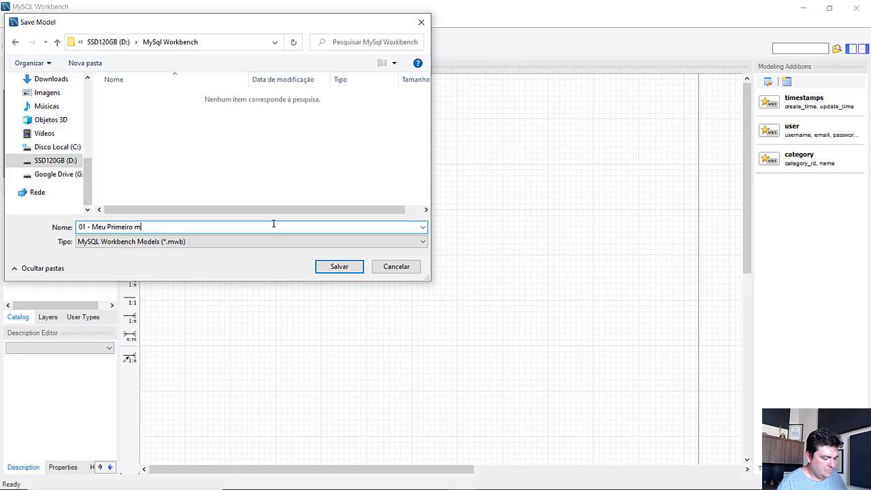
pyautogui.write('odelo (')
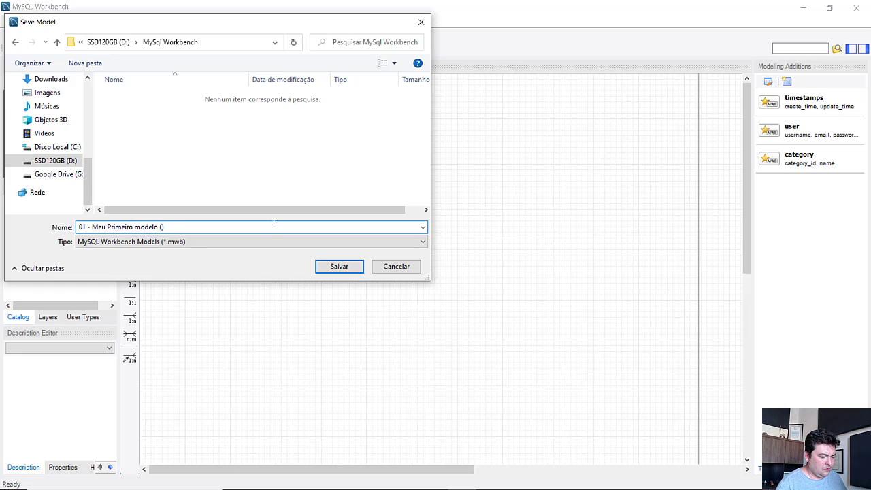
pyautogui.write('Promoçã')
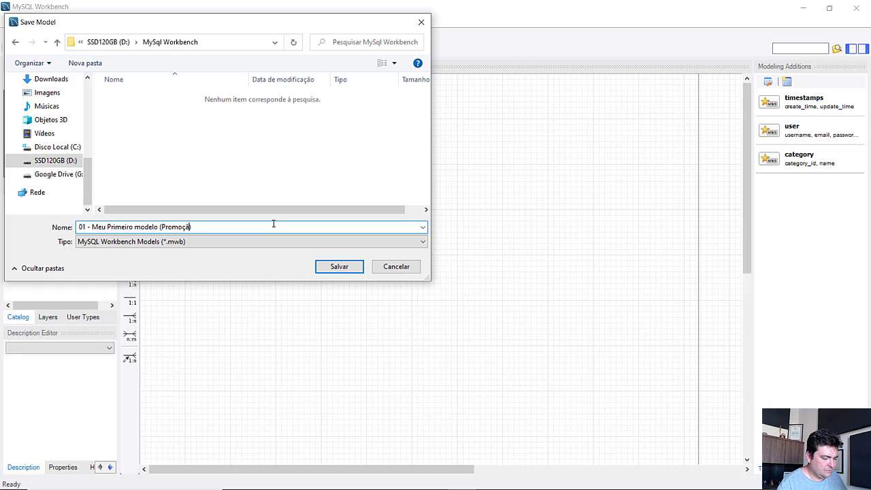
pyautogui.write('o)')
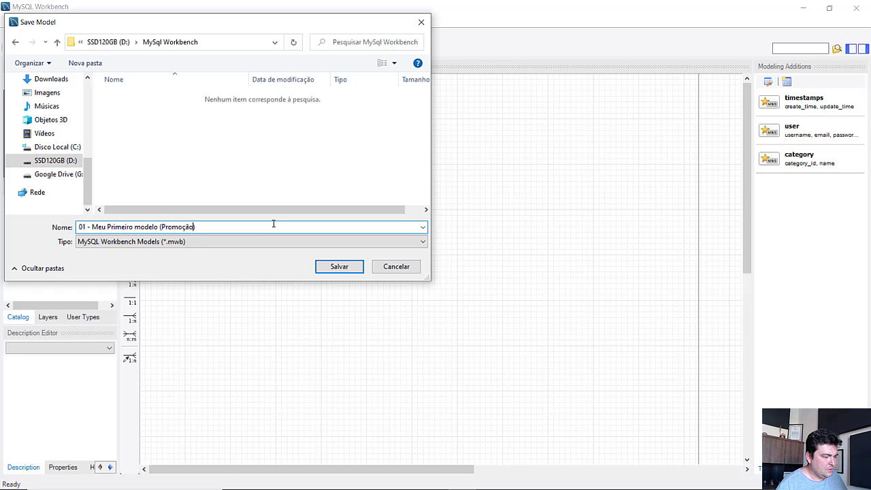
pyautogui.click(339, 267)
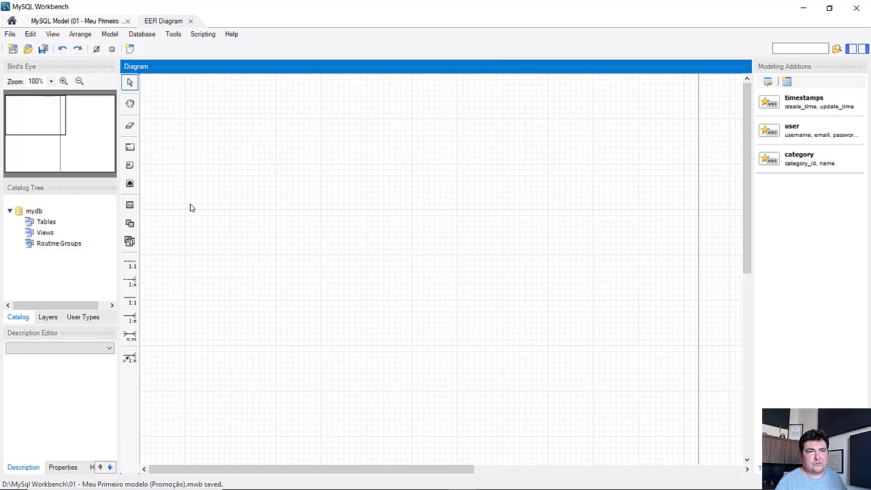
# Place a new table on the empty diagram and name it usuarios.
pyautogui.click(129, 207)
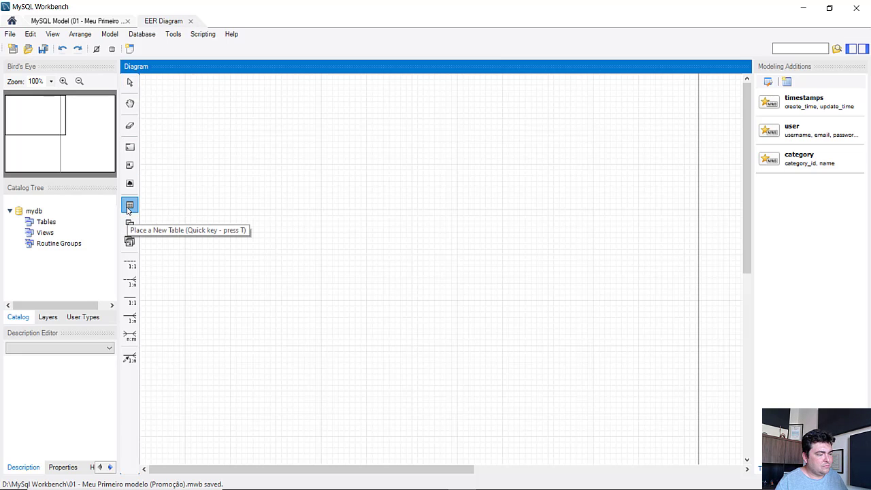
pyautogui.click(304, 197)
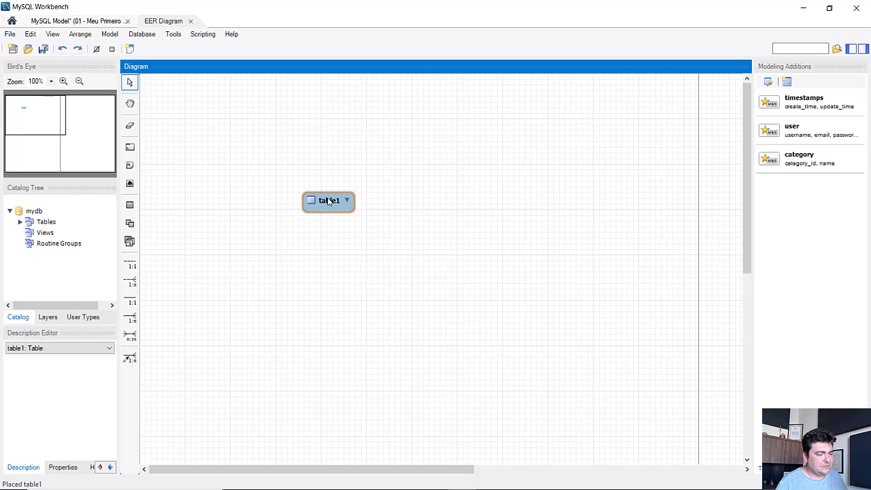
pyautogui.doubleClick(328, 200)
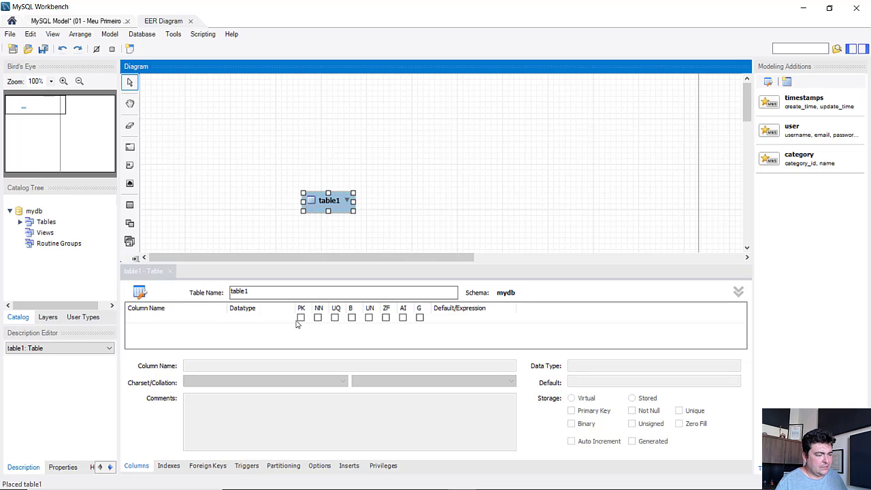
pyautogui.doubleClick(262, 292)
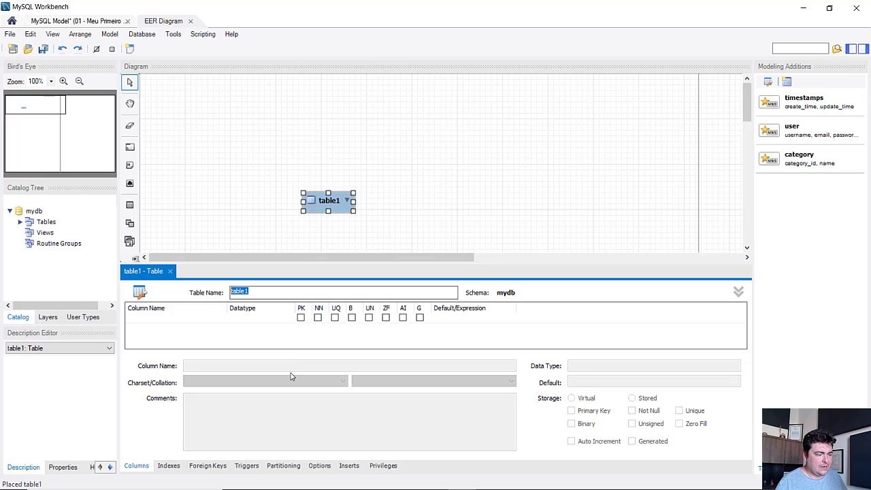
pyautogui.write('users')
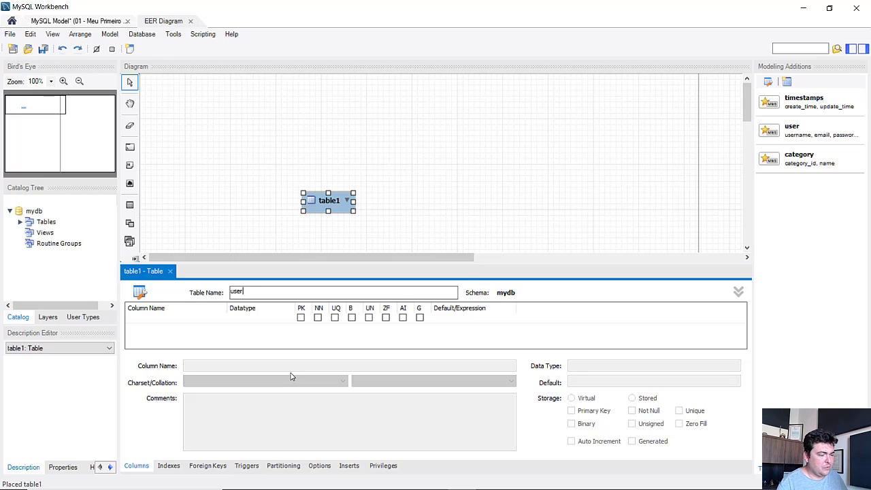
pyautogui.press('BackSpace')
pyautogui.press('BackSpace')
pyautogui.press('BackSpace')
pyautogui.press('BackSpace')
pyautogui.write('usuarios')
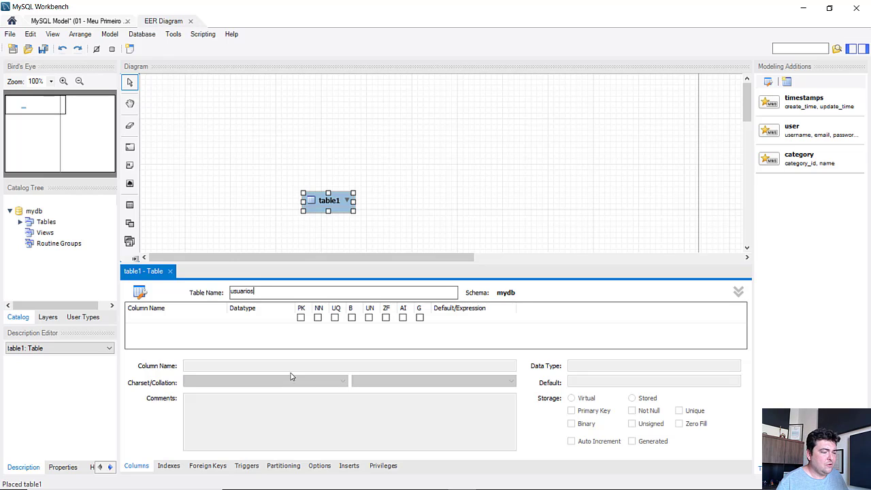
# Add a first column named id to the usuarios table, keeping the INT datatype.
pyautogui.click(147, 319)
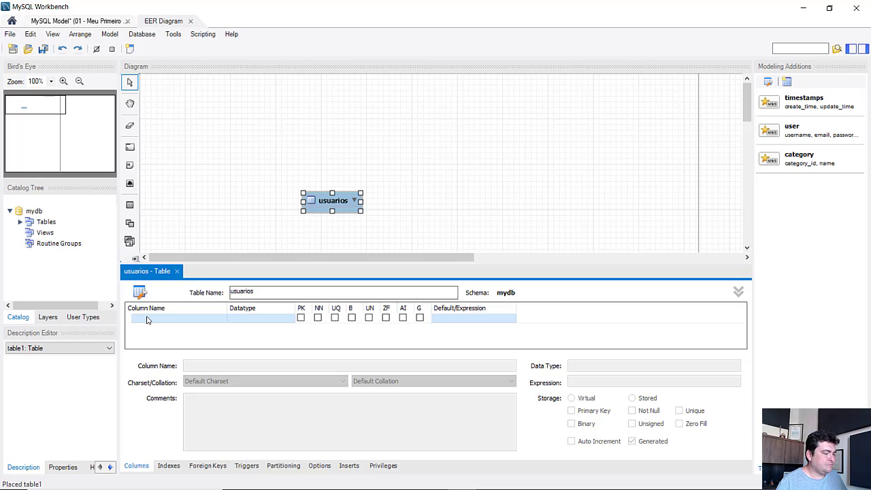
pyautogui.doubleClick(147, 320)
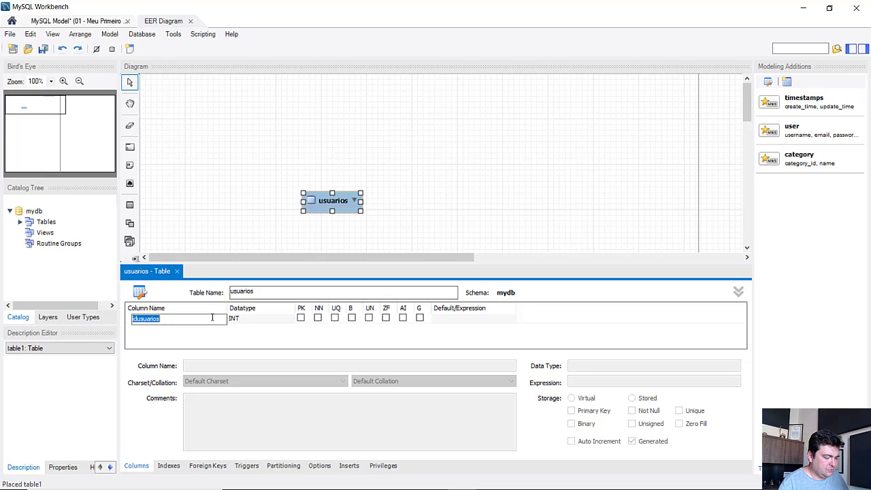
pyautogui.write('id')
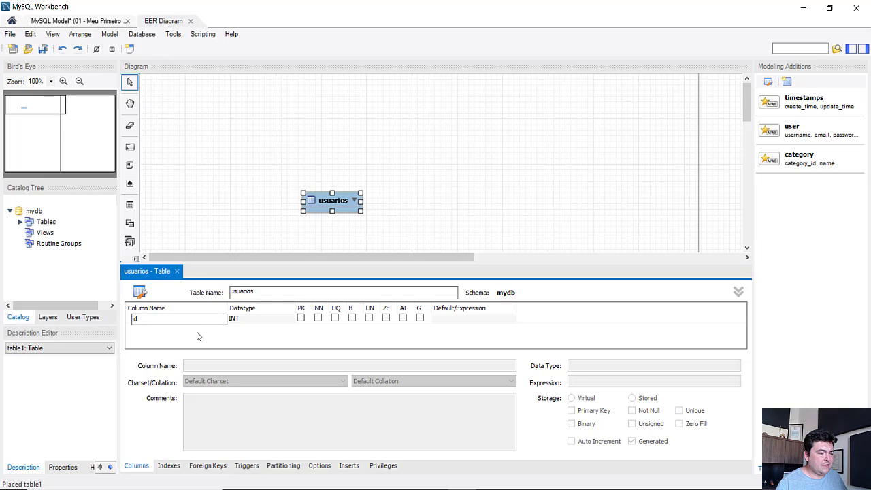
pyautogui.press('Return')
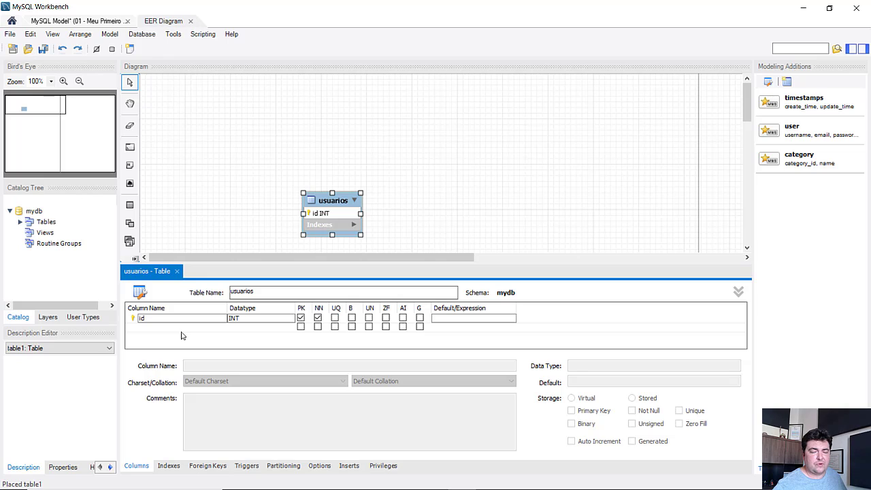
# Browse the datatypes available for the id column and keep INT selected.
pyautogui.click(173, 330)
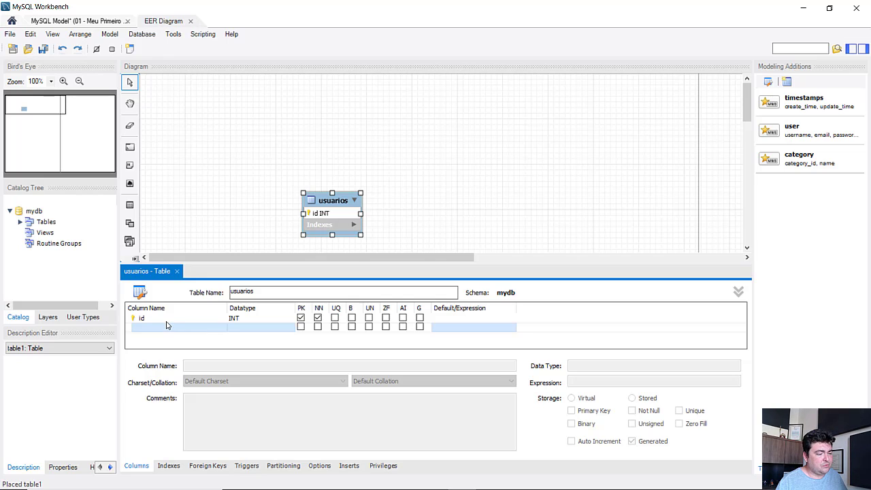
pyautogui.click(167, 319)
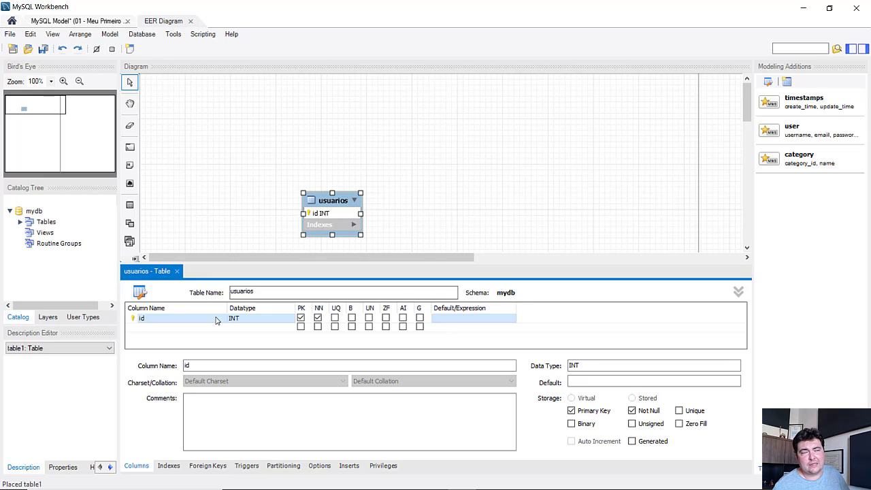
pyautogui.click(265, 318)
pyautogui.click(290, 319)
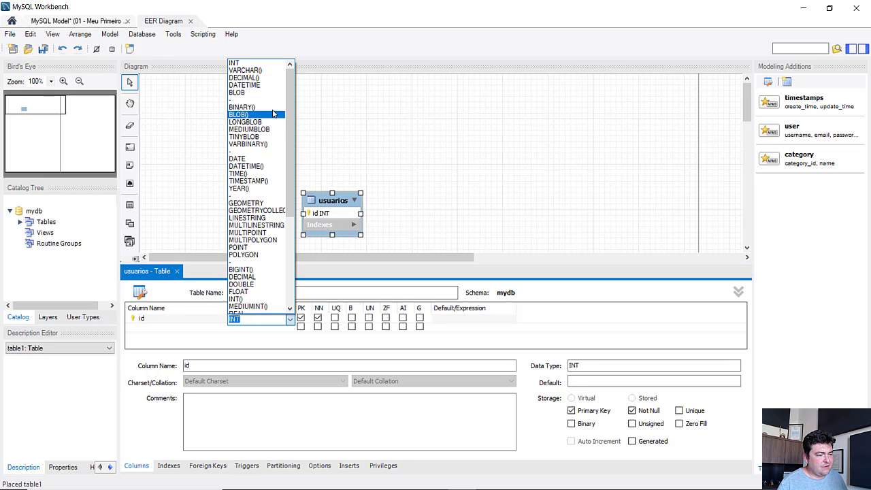
pyautogui.moveTo(289, 104); pyautogui.dragTo(290, 192)
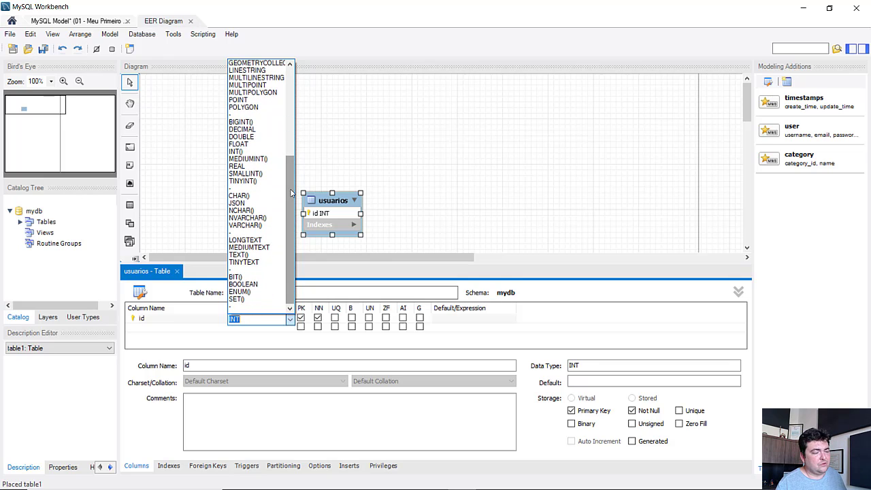
pyautogui.moveTo(291, 188); pyautogui.dragTo(290, 102)
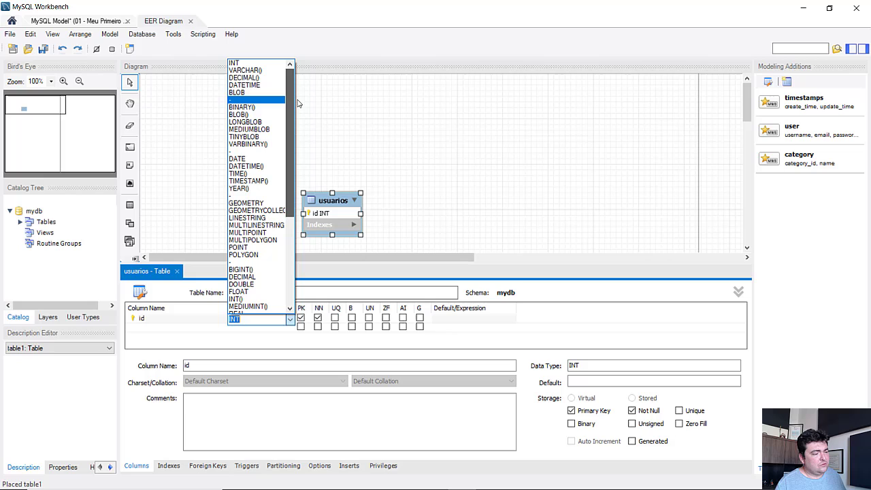
pyautogui.click(235, 64)
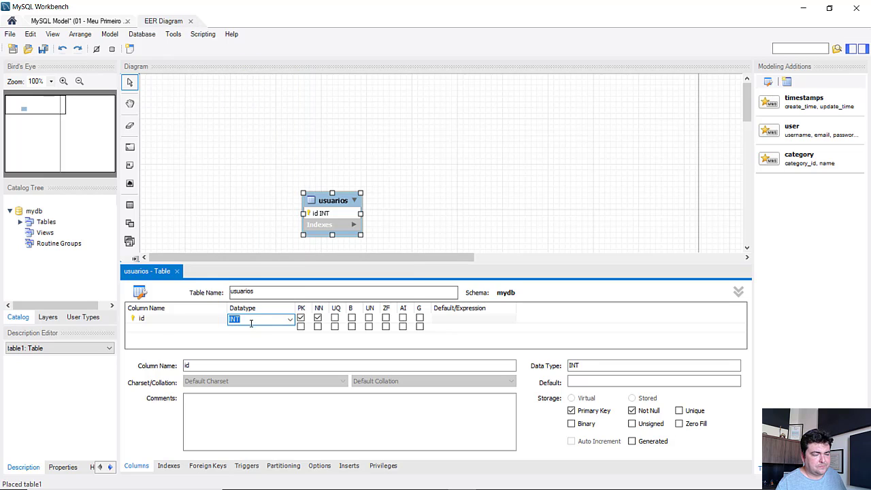
# Add a second column to the usuarios table and name it nome.
pyautogui.click(248, 333)
pyautogui.click(247, 329)
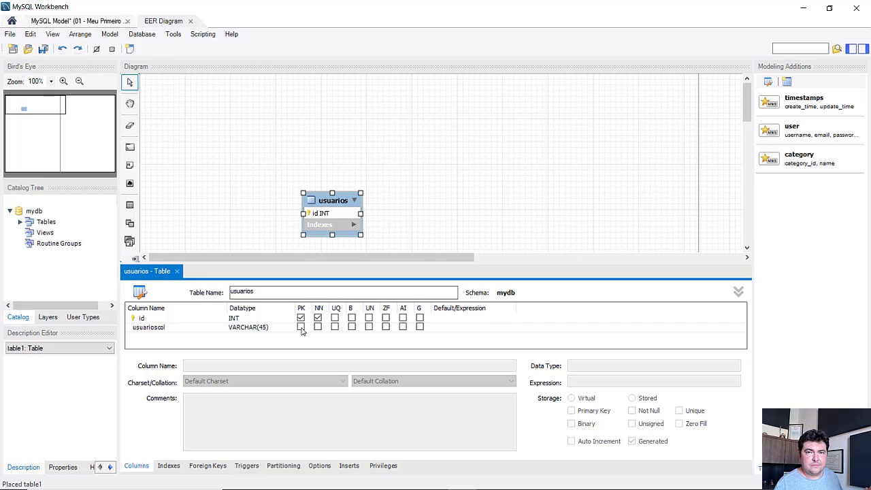
pyautogui.click(158, 332)
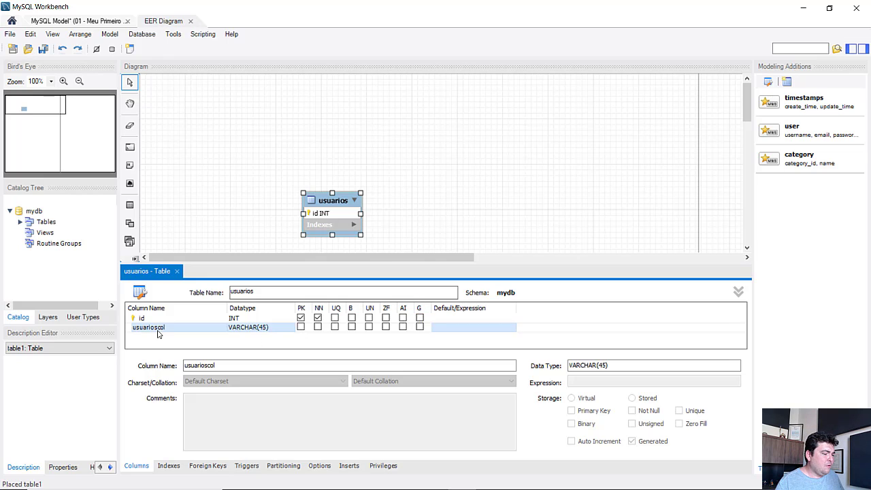
pyautogui.click(158, 333)
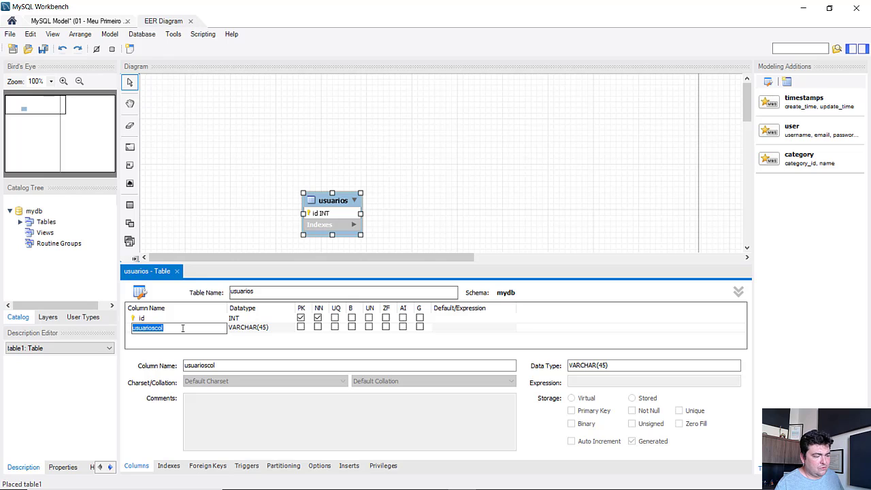
pyautogui.write('nome')
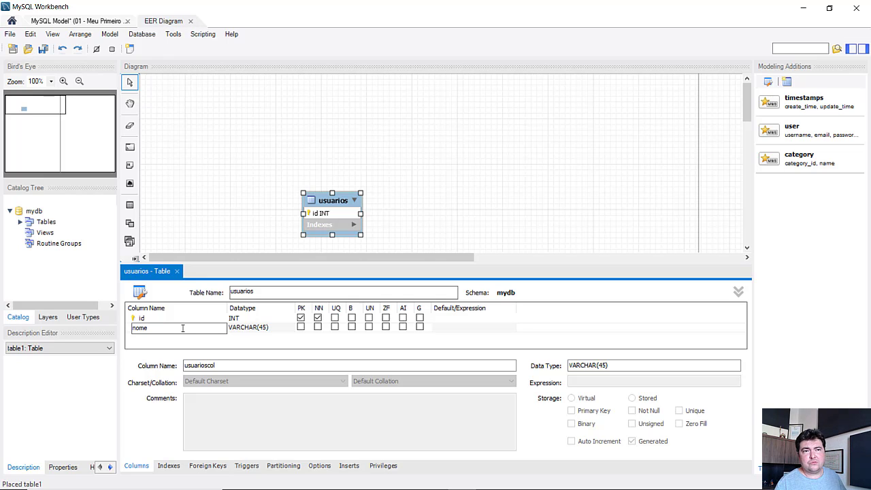
pyautogui.click(274, 330)
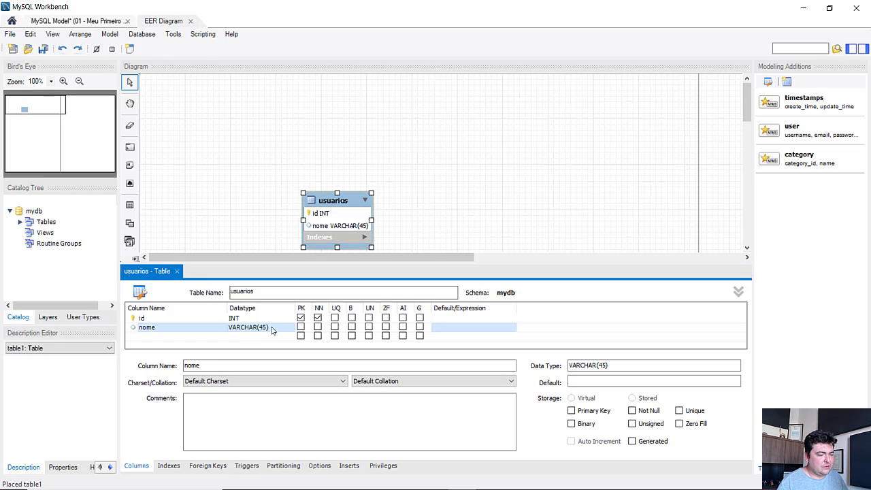
# Set the datatype of the nome column to VARCHAR(90).
pyautogui.click(275, 328)
pyautogui.click(291, 329)
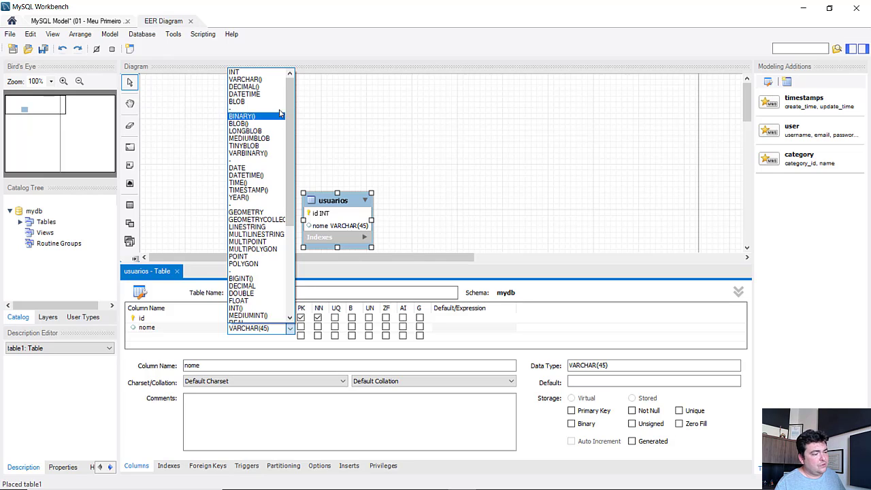
pyautogui.moveTo(289, 102)
pyautogui.mouseDown()
pyautogui.moveTo(282, 176)
pyautogui.moveTo(289, 90)
pyautogui.mouseUp()
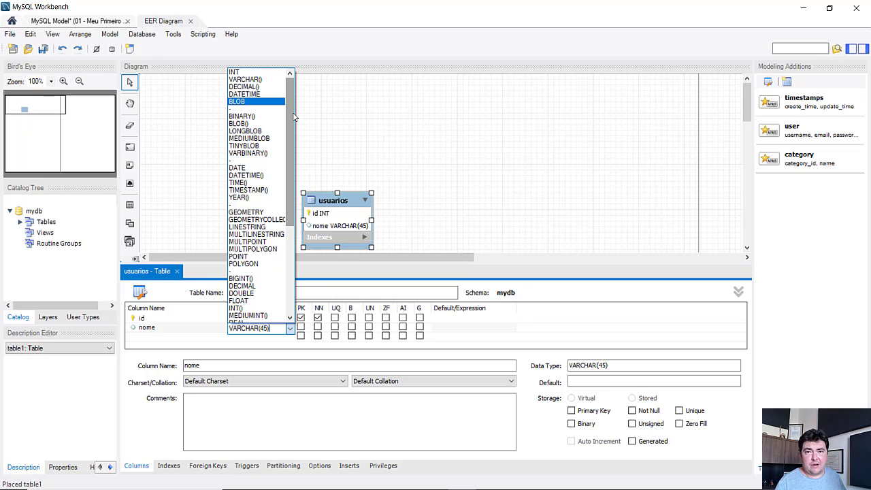
pyautogui.click(238, 71)
pyautogui.click(290, 329)
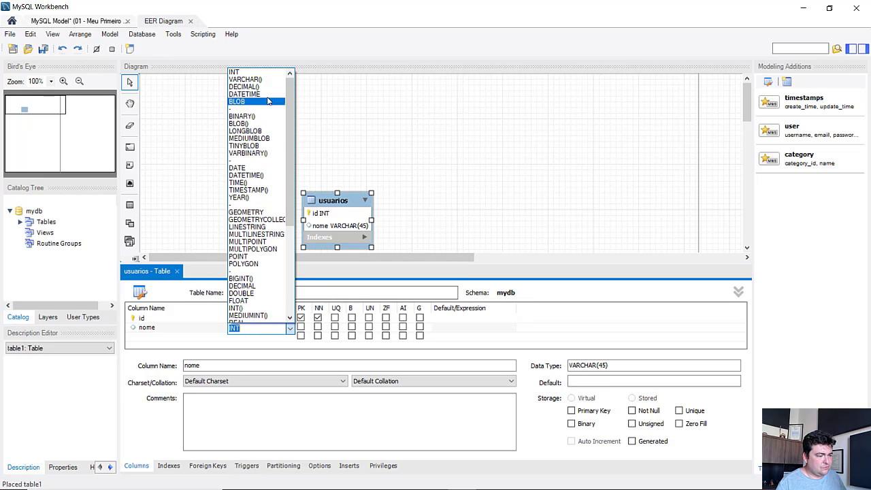
pyautogui.click(258, 79)
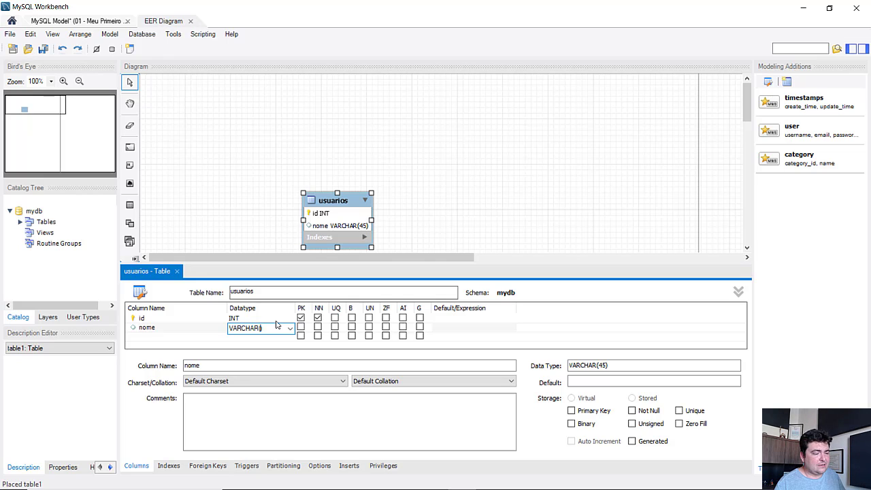
pyautogui.write('90')
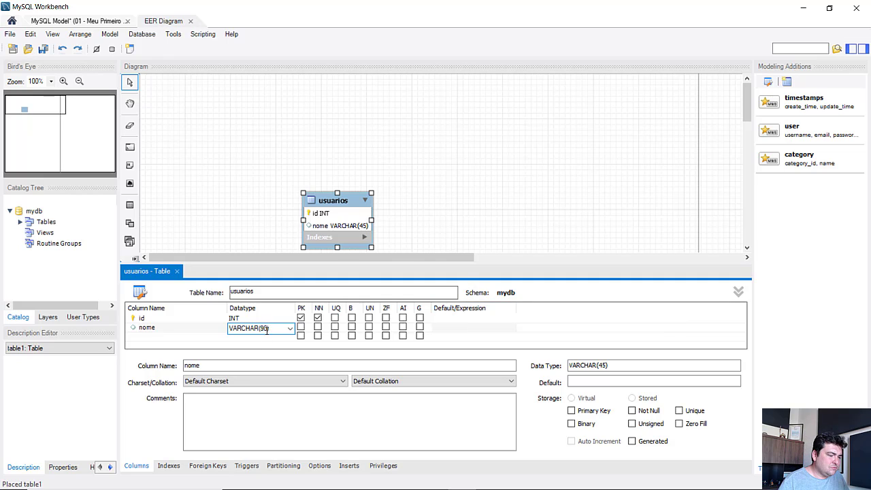
# Add a third column named login to the usuarios table with datatype VARCHAR(45).
pyautogui.click(169, 338)
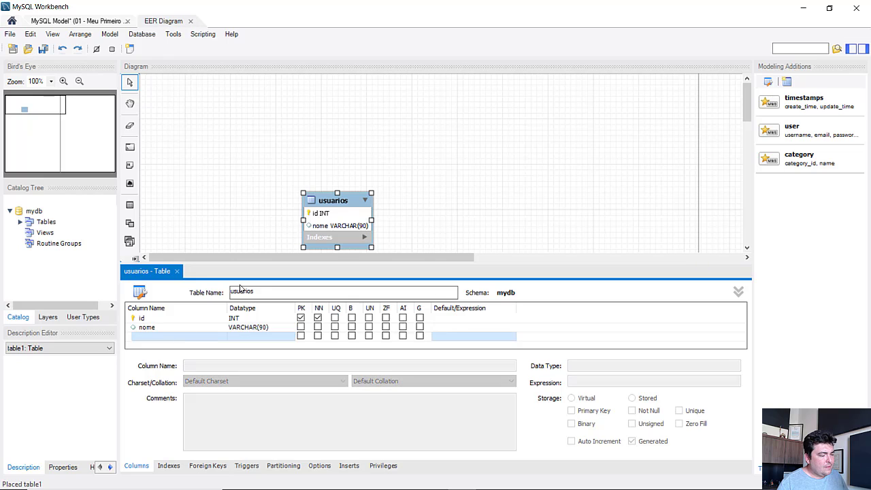
pyautogui.click(156, 341)
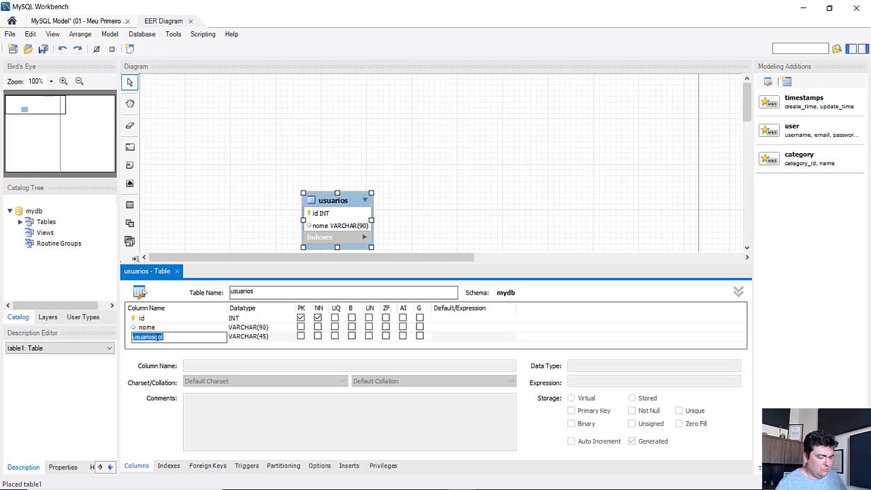
pyautogui.write('login')
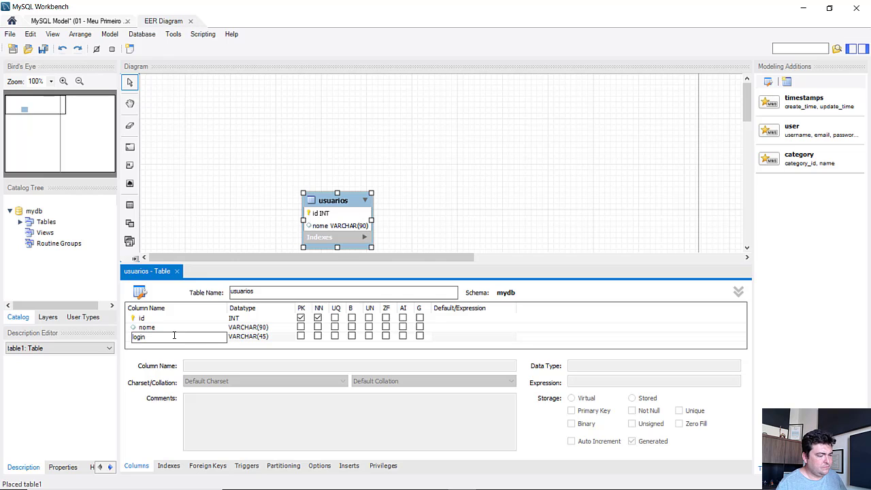
pyautogui.press('Tab')
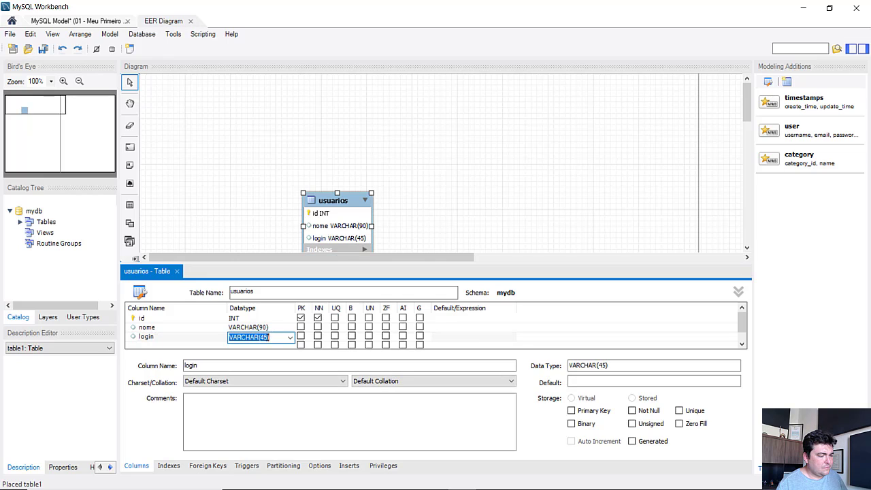
pyautogui.press('Right')
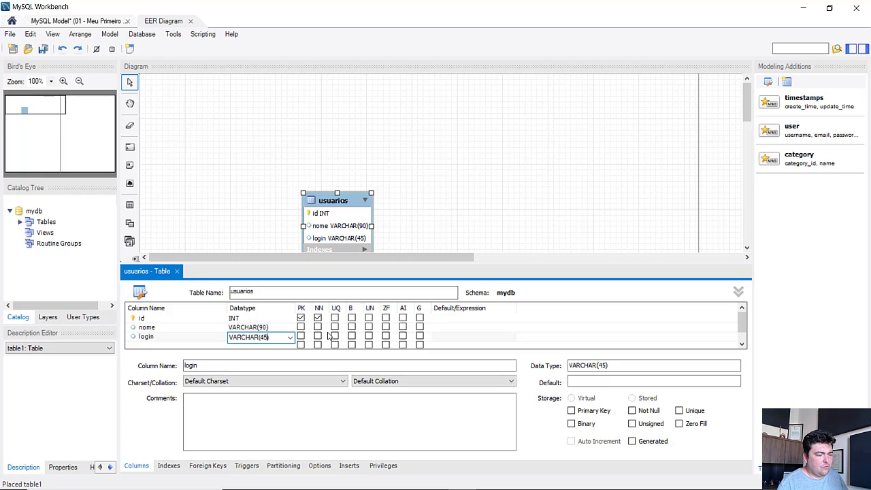
pyautogui.press('BackSpace')
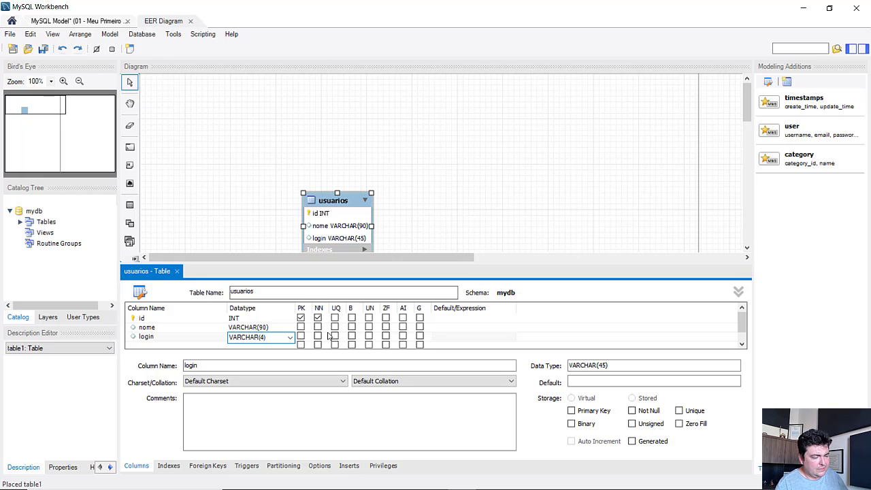
pyautogui.write('5')
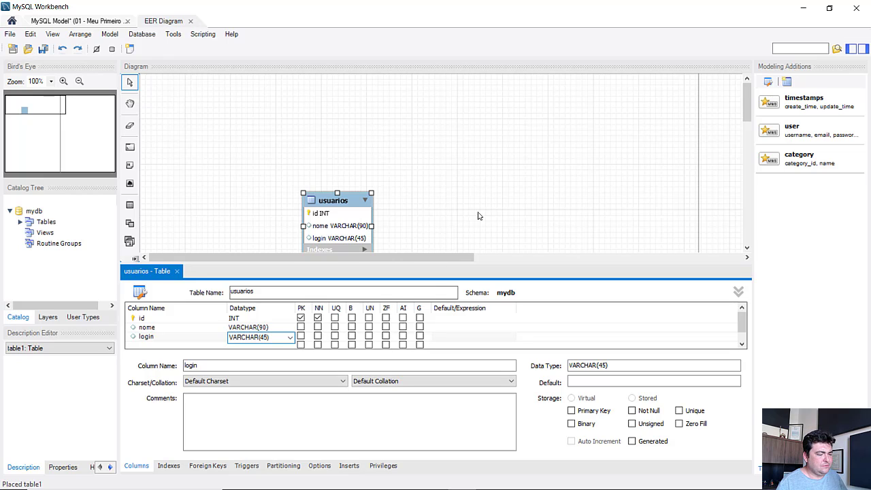
# Add a fourth column named senha to the usuarios table, keeping the VARCHAR(45) datatype.
pyautogui.scroll(-1, 479, 214)
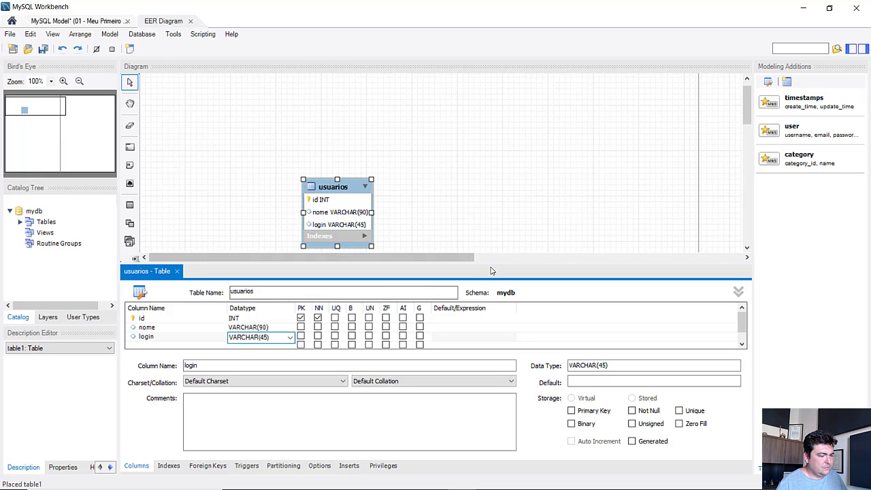
pyautogui.scroll(-1, 239, 334)
pyautogui.click(174, 341)
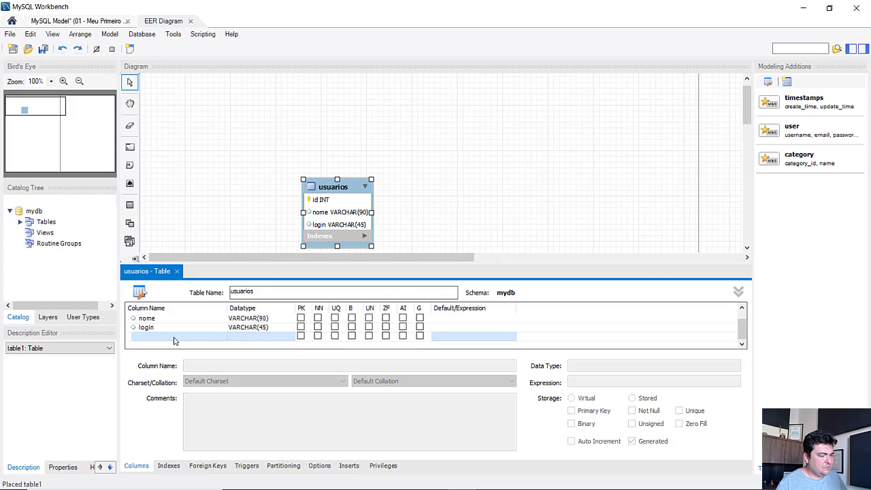
pyautogui.click(165, 340)
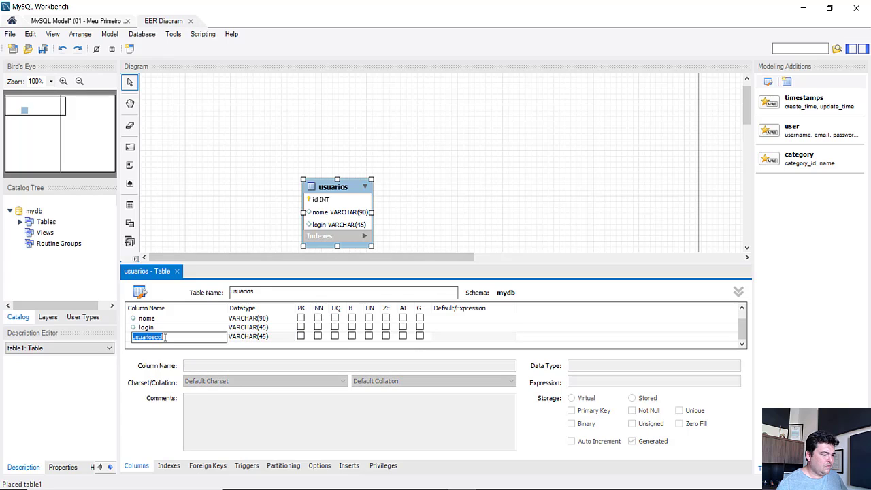
pyautogui.write('senha')
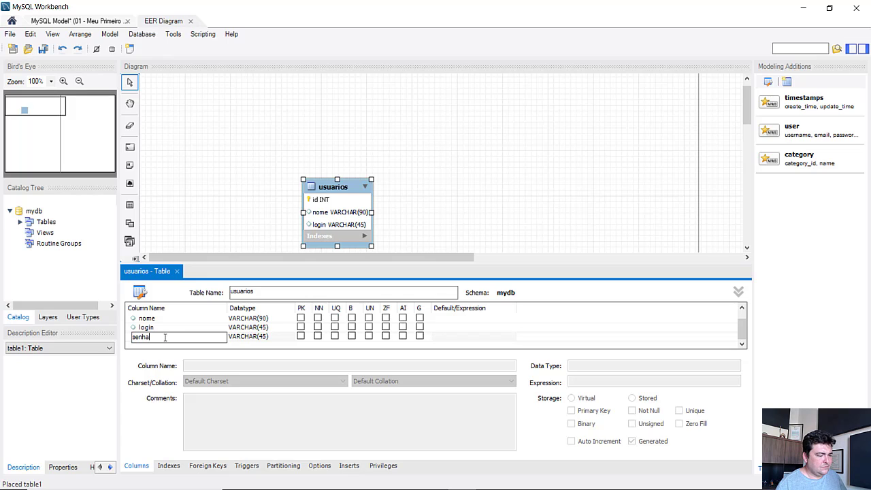
pyautogui.click(256, 339)
pyautogui.click(257, 339)
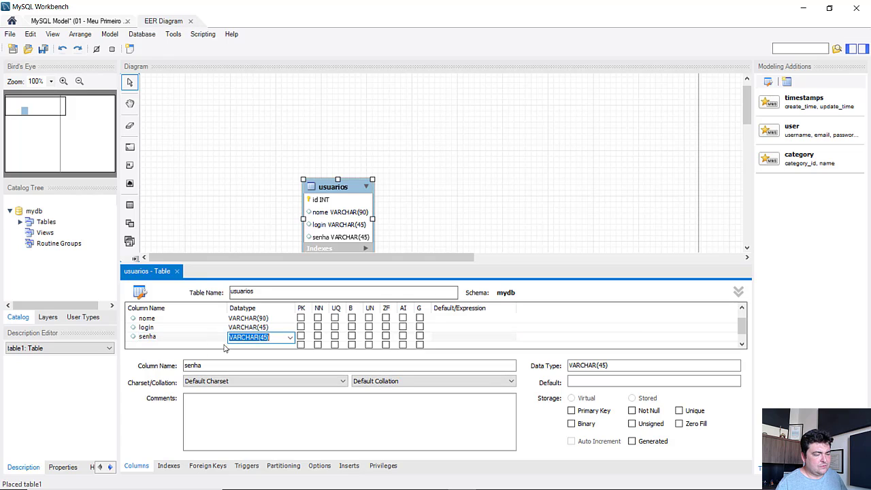
# Rename the login column to email with datatype VARCHAR(90), and enlarge the table editor to fit all column rows.
pyautogui.click(177, 329)
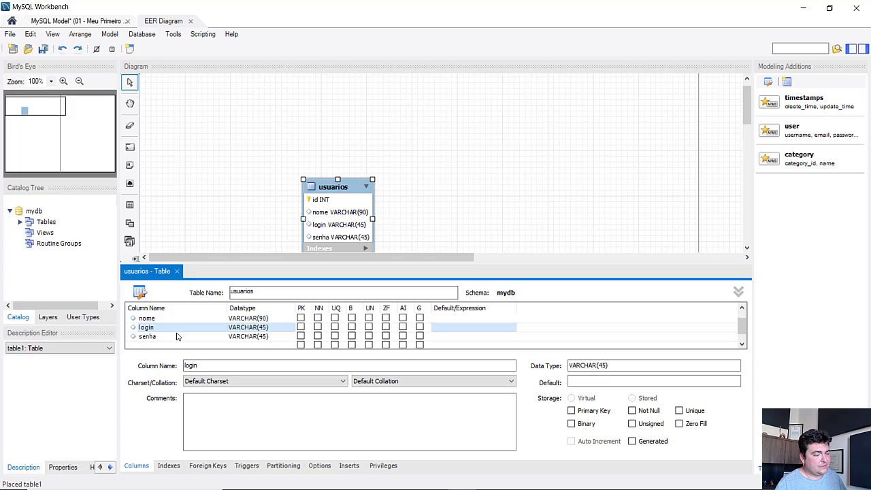
pyautogui.click(160, 329)
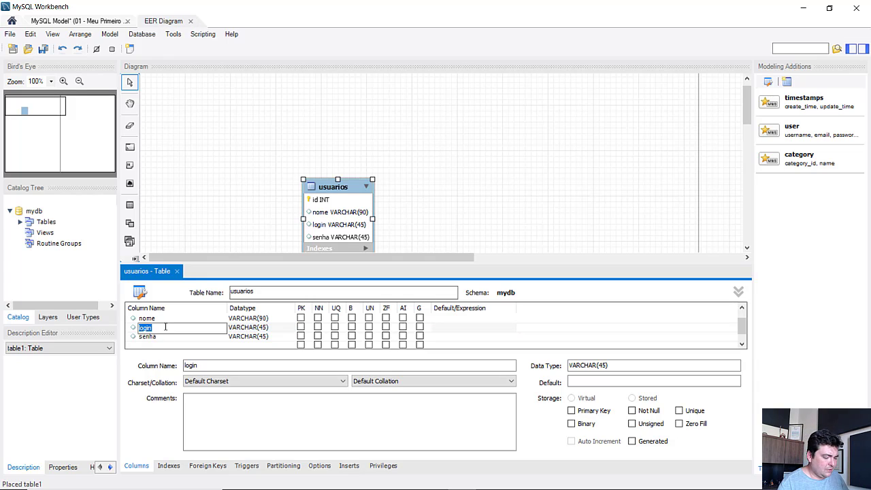
pyautogui.write('email')
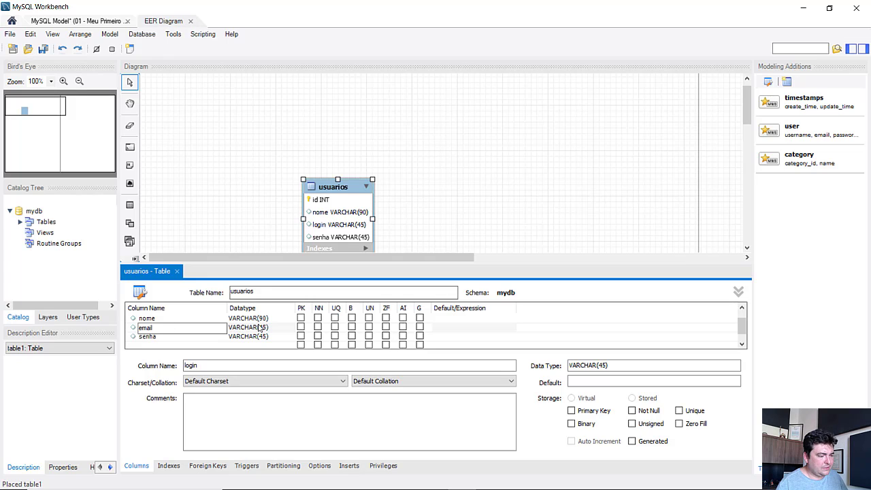
pyautogui.press('Tab')
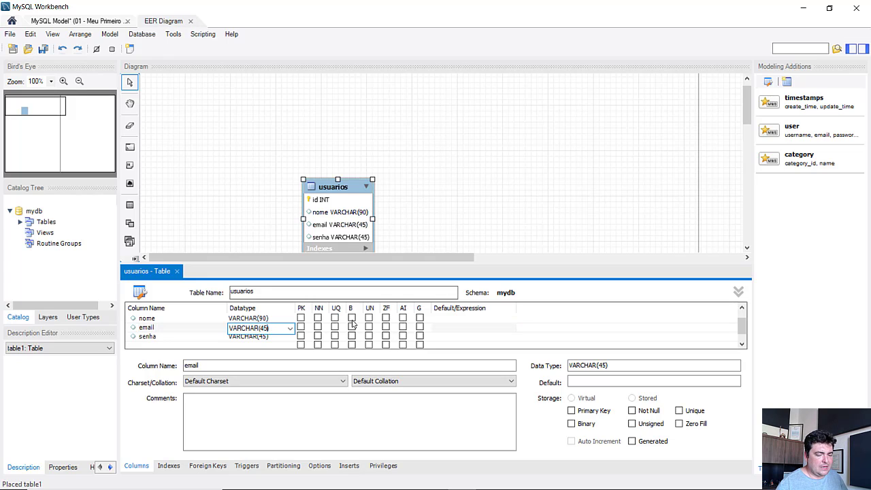
pyautogui.press('BackSpace')
pyautogui.press('BackSpace')
pyautogui.write('90')
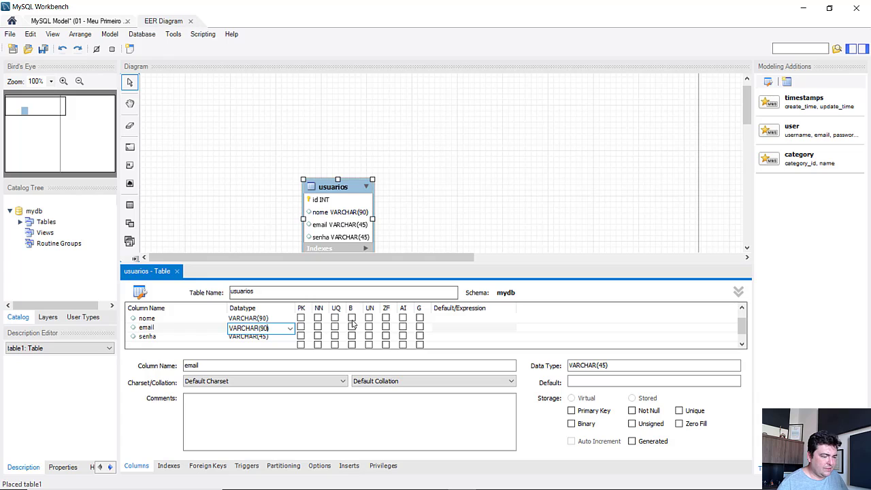
pyautogui.click(283, 339)
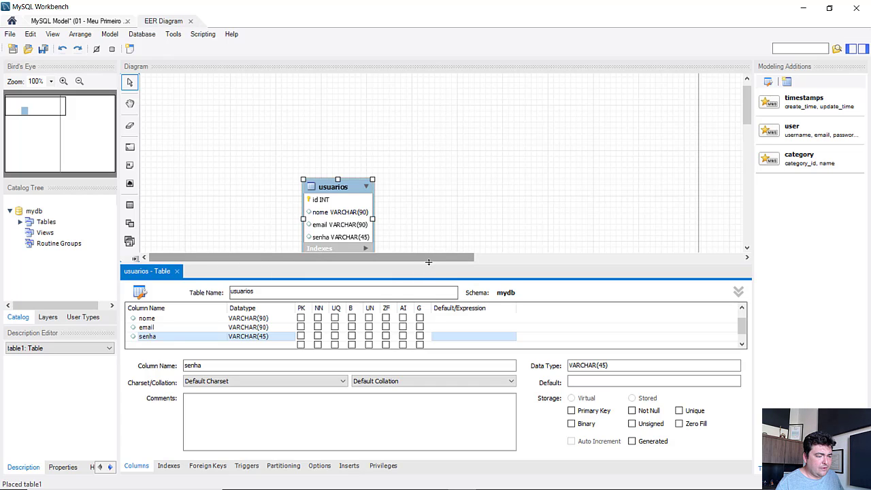
pyautogui.moveTo(429, 262); pyautogui.dragTo(420, 146)
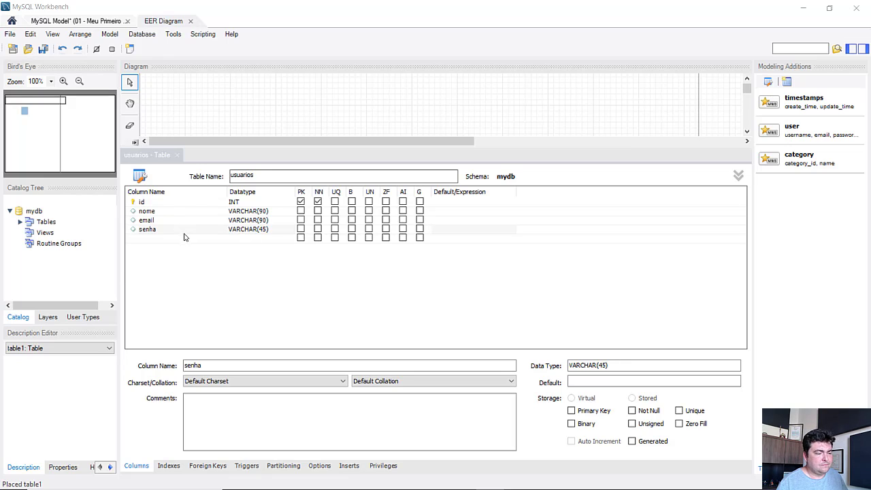
# Mark the nome, email and senha columns of the usuarios table as Not Null.
pyautogui.click(318, 211)
pyautogui.click(318, 220)
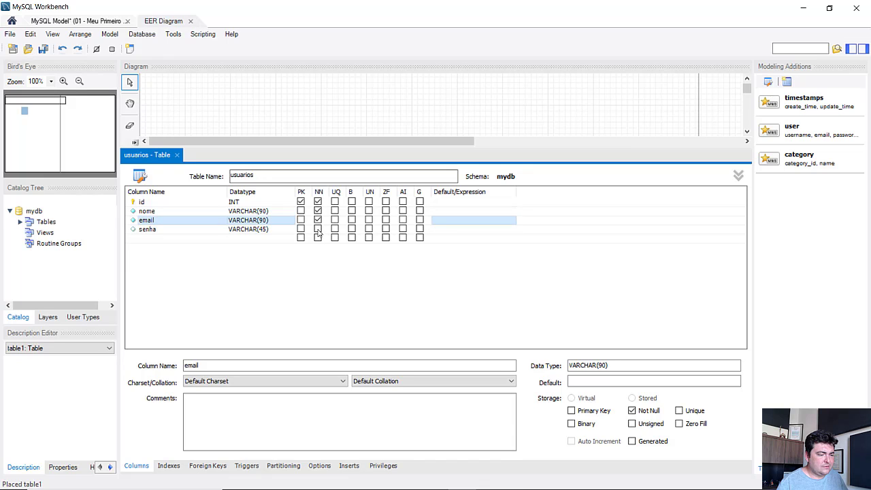
pyautogui.click(318, 229)
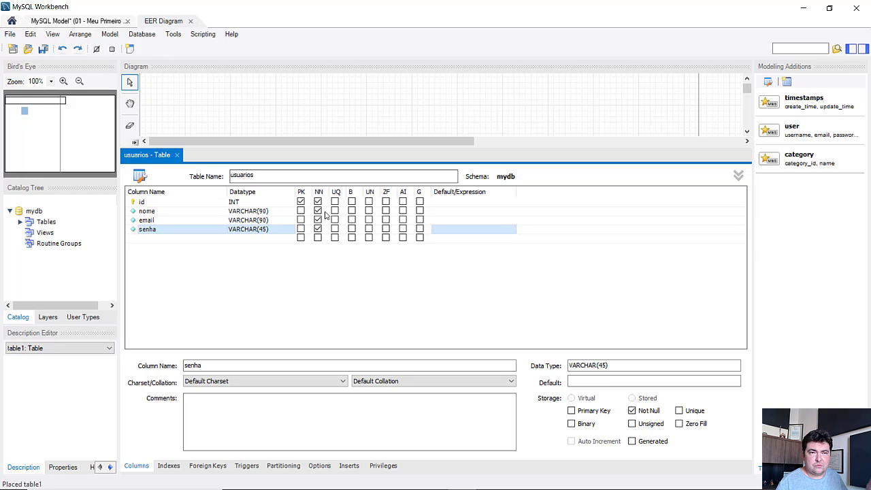
# Close the usuarios table editor and move the usuarios table further left on the diagram.
pyautogui.click(177, 156)
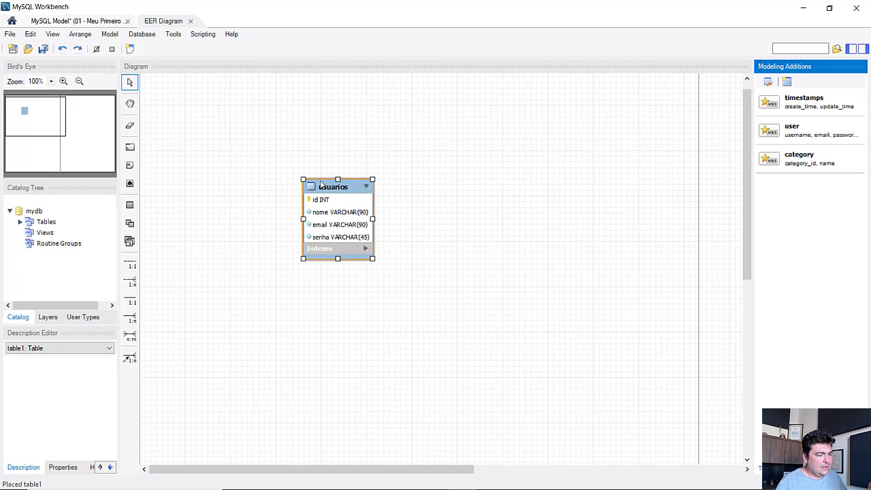
pyautogui.moveTo(320, 182); pyautogui.dragTo(264, 185)
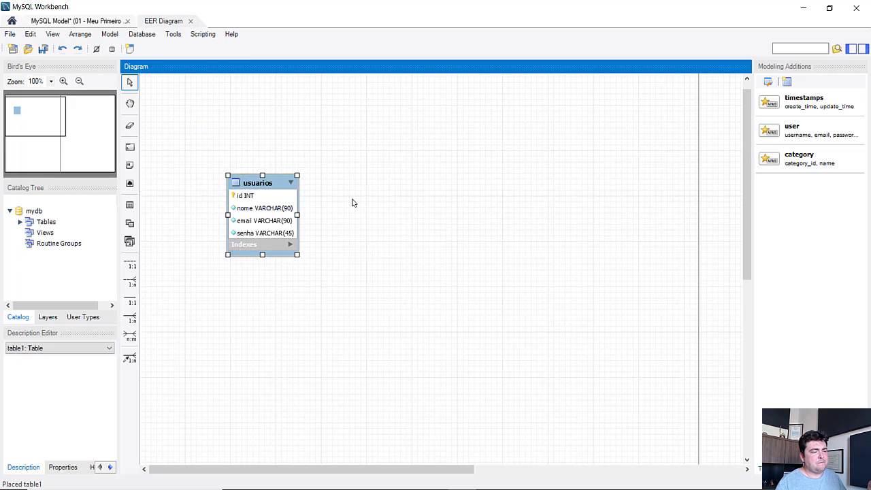
pyautogui.click(324, 213)
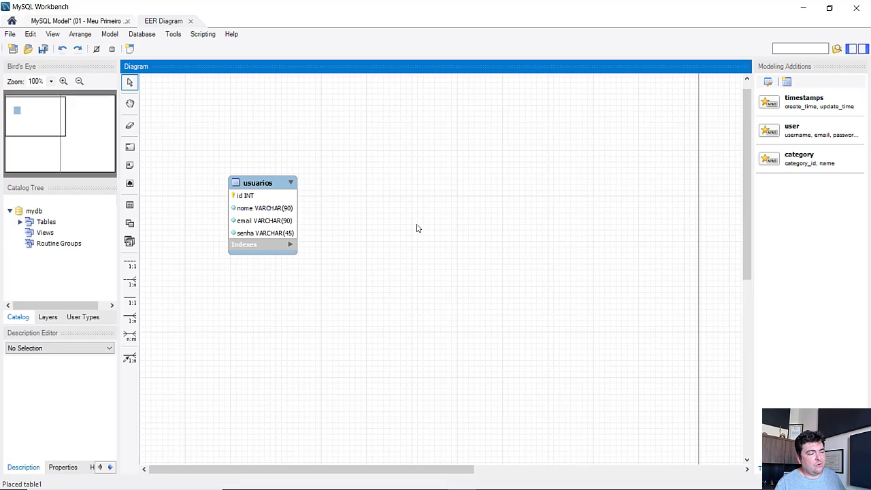
# Place a new table to the right of usuarios on the diagram and name it promocao.
pyautogui.click(130, 205)
pyautogui.click(402, 187)
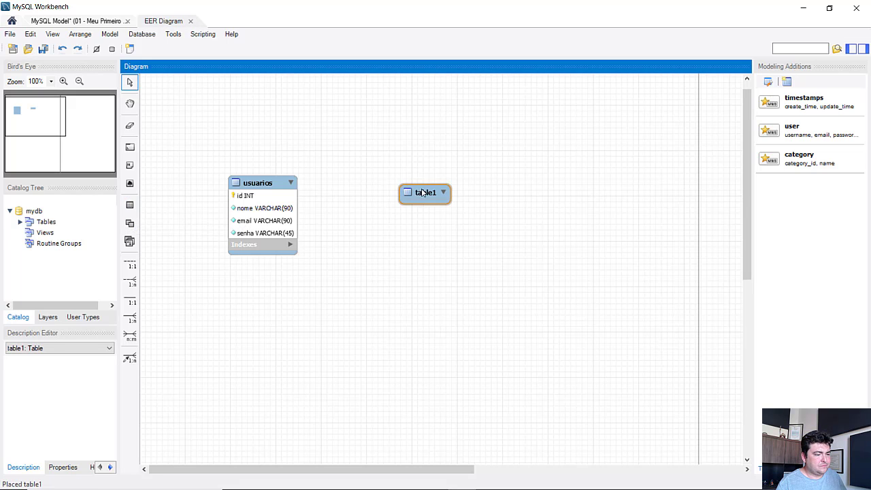
pyautogui.moveTo(421, 191)
pyautogui.mouseDown()
pyautogui.moveTo(409, 180)
pyautogui.moveTo(418, 188)
pyautogui.mouseUp()
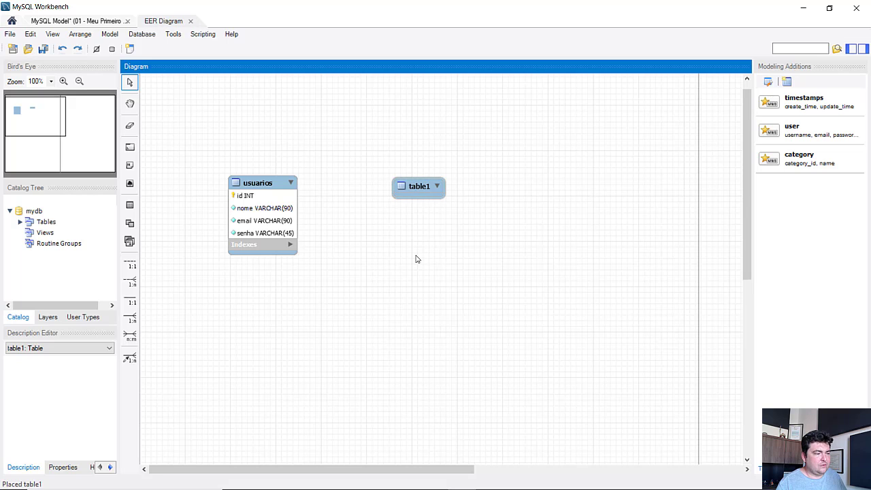
pyautogui.click(419, 188)
pyautogui.doubleClick(419, 189)
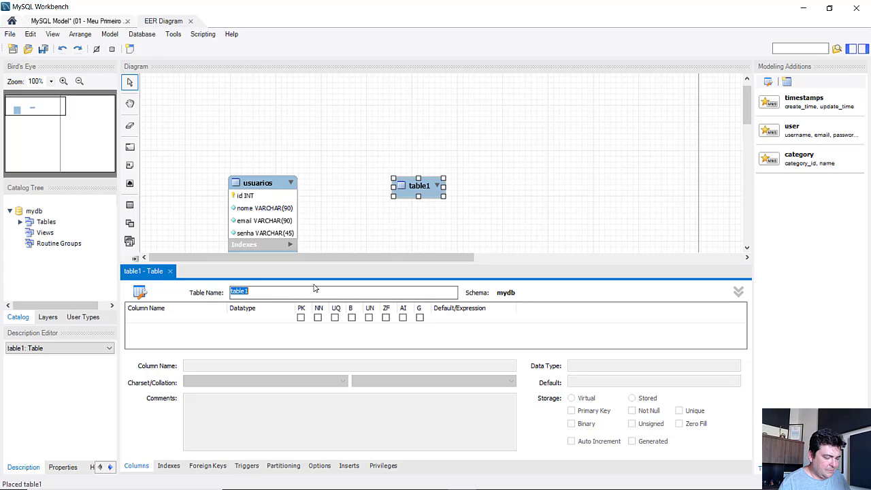
pyautogui.write('promocao')
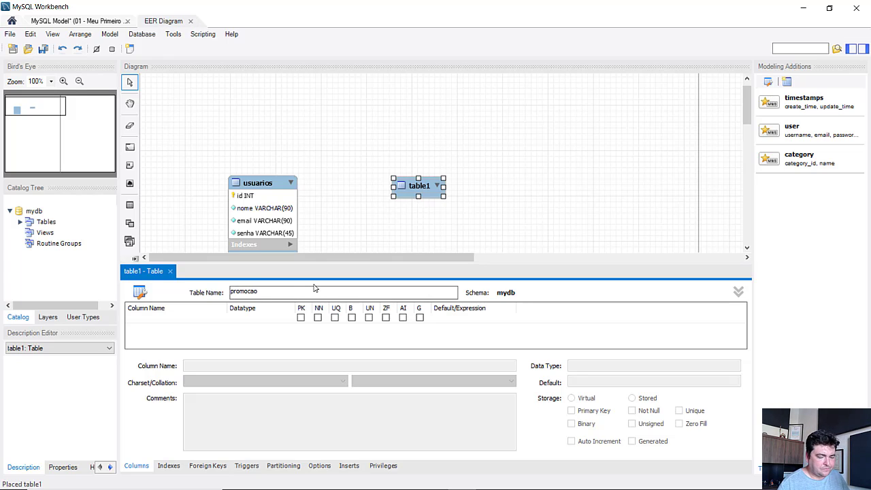
pyautogui.press('Return')
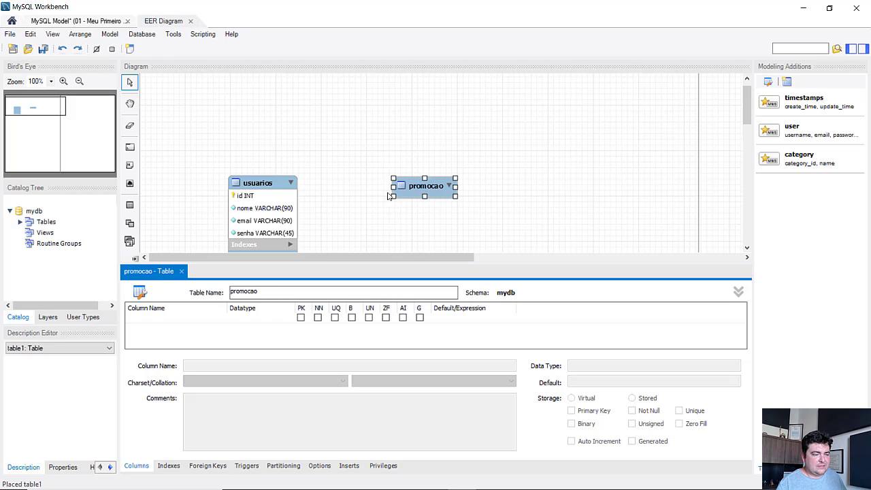
# Move the promocao table closer to the usuarios table on the diagram and deselect it.
pyautogui.scroll(-1, 473, 178)
pyautogui.scroll(-1, 472, 179)
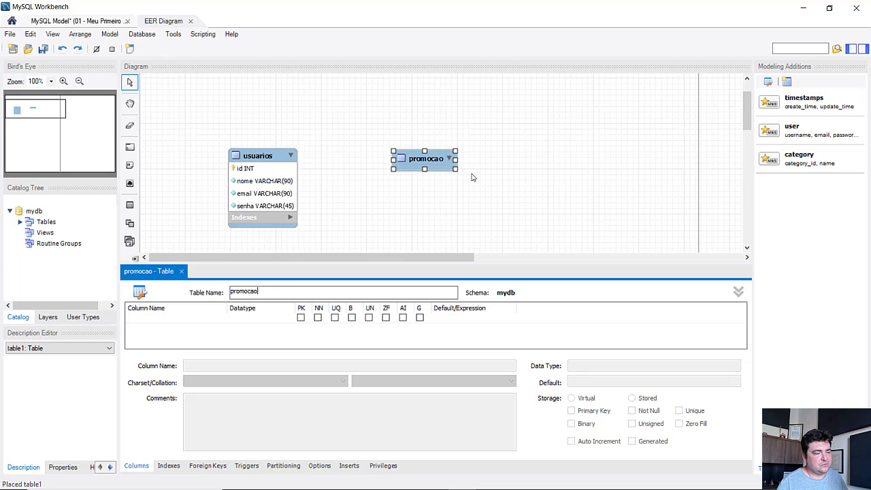
pyautogui.moveTo(440, 162); pyautogui.dragTo(395, 162)
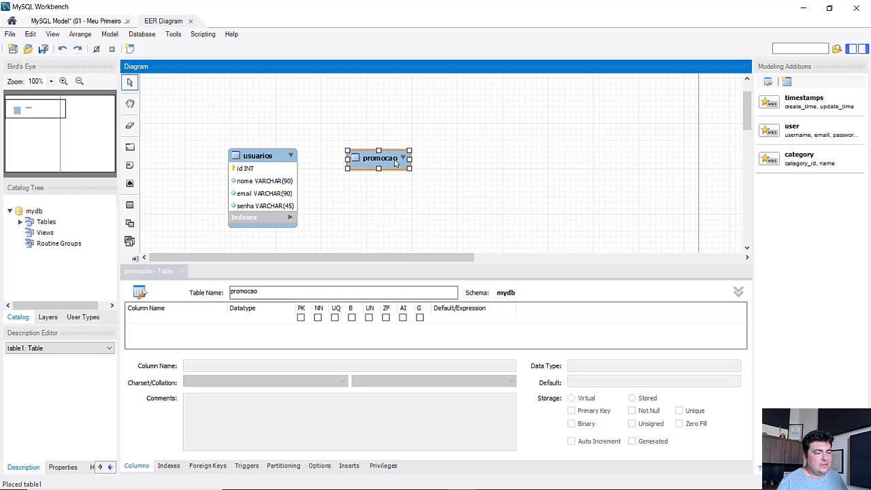
pyautogui.click(462, 168)
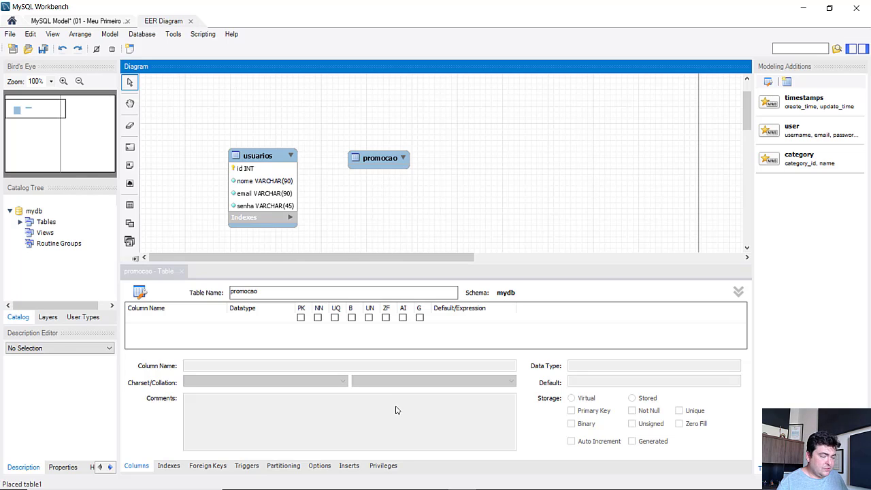
# Switch to Chrome and log in to heroku.com with the saved credentials, postponing the multi-factor authentication enrollment.
pyautogui.press('super')
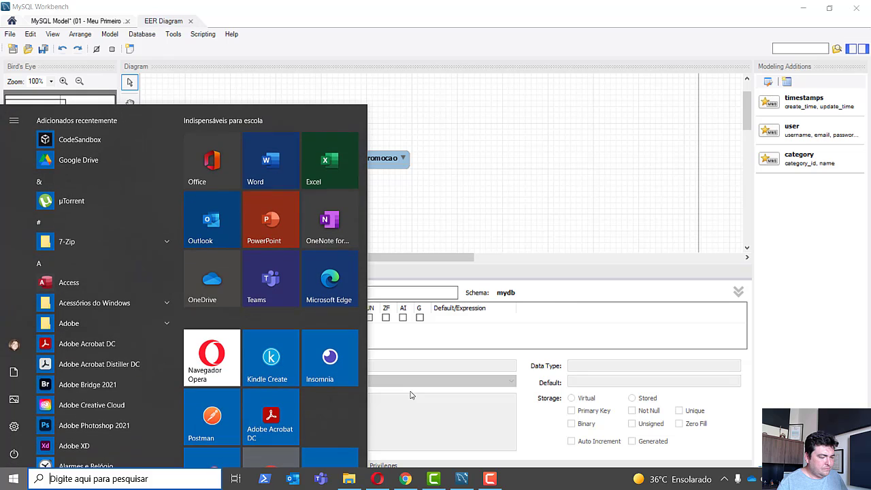
pyautogui.click(414, 476)
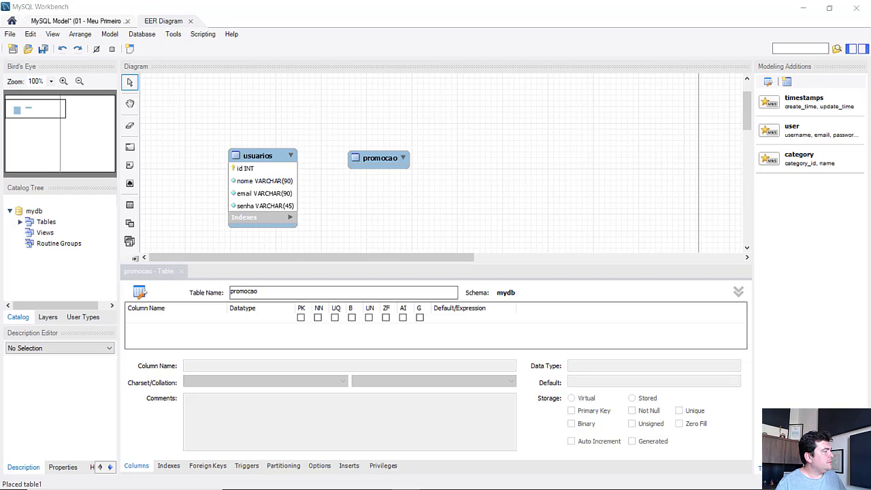
pyautogui.moveTo(0, 170); pyautogui.dragTo(445, 2)
pyautogui.click(406, 30)
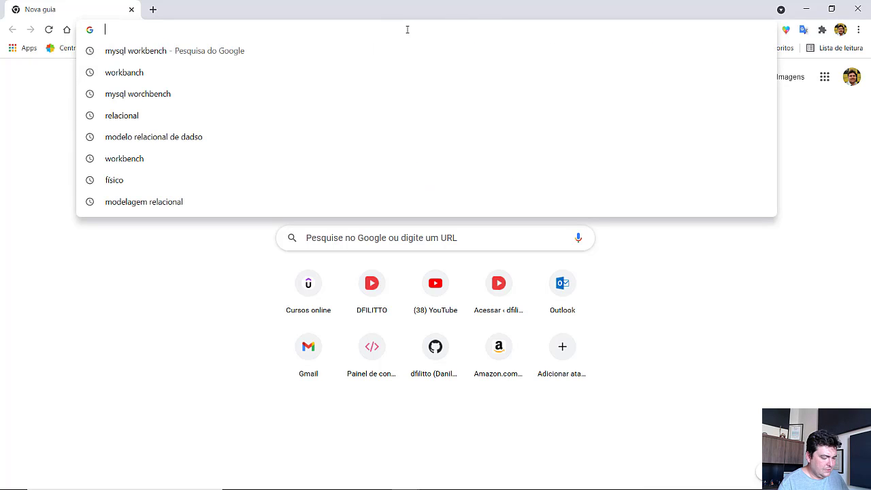
pyautogui.write('hero')
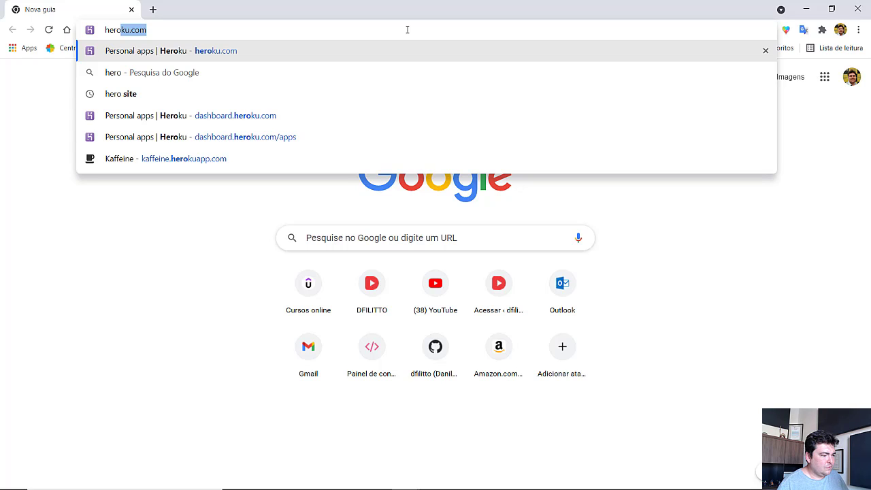
pyautogui.press('Return')
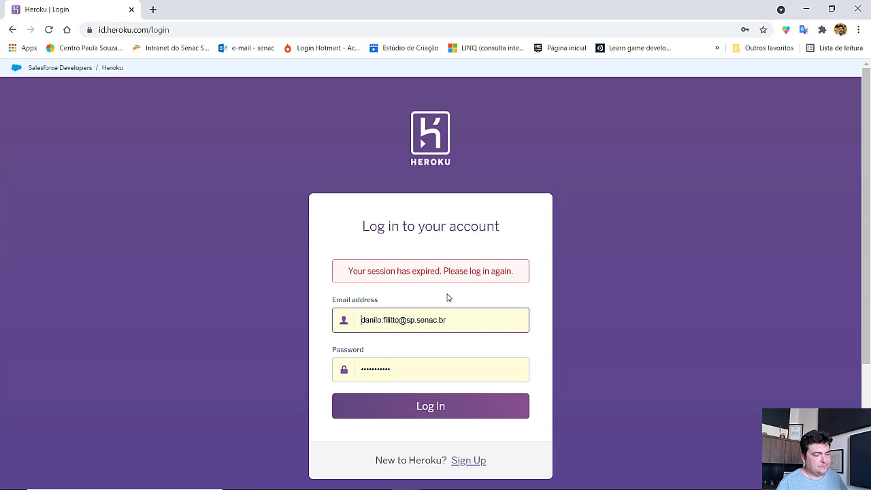
pyautogui.click(447, 406)
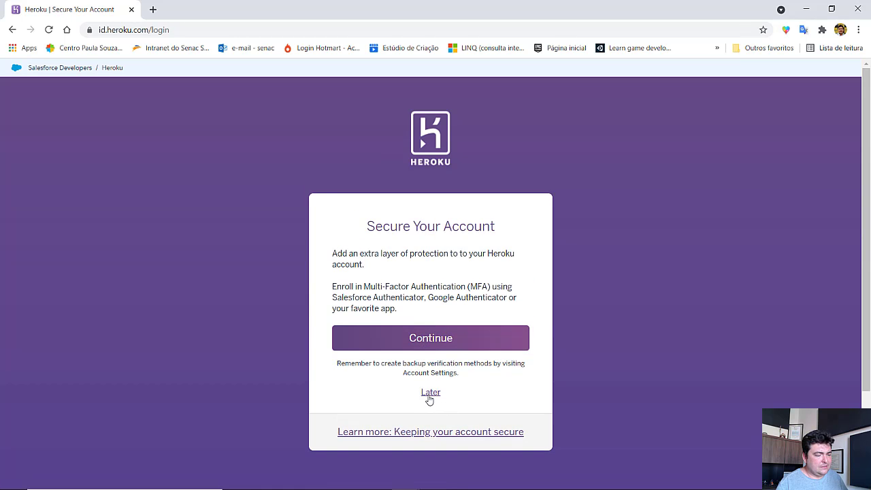
pyautogui.click(430, 398)
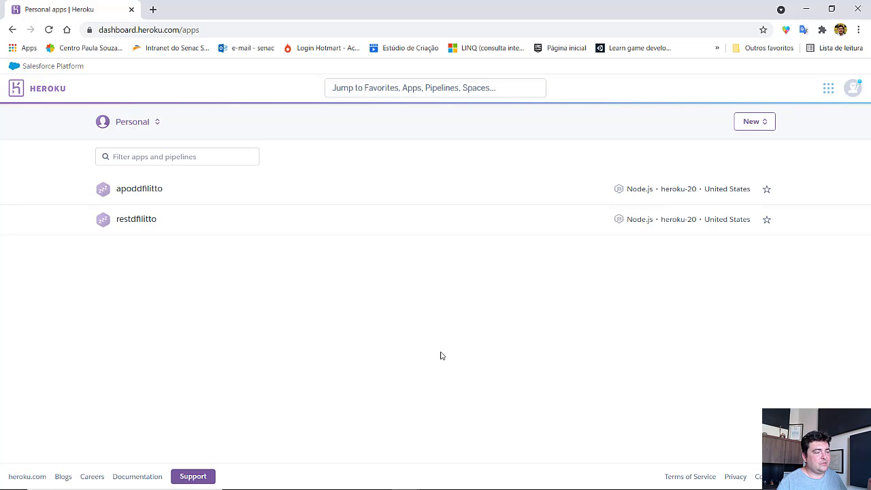
# Open the JSON Server REST app from the Heroku dashboard, examine the fields of its /promocao resource, and return to MySQL Workbench.
pyautogui.click(128, 219)
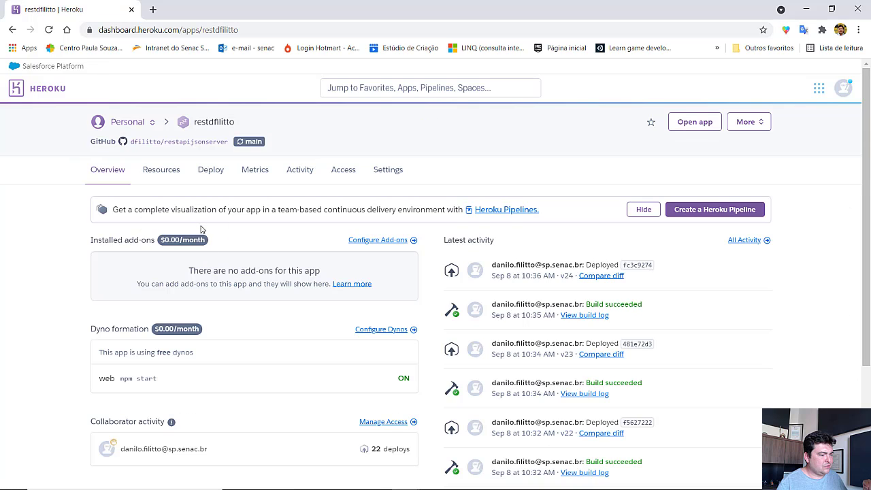
pyautogui.click(695, 122)
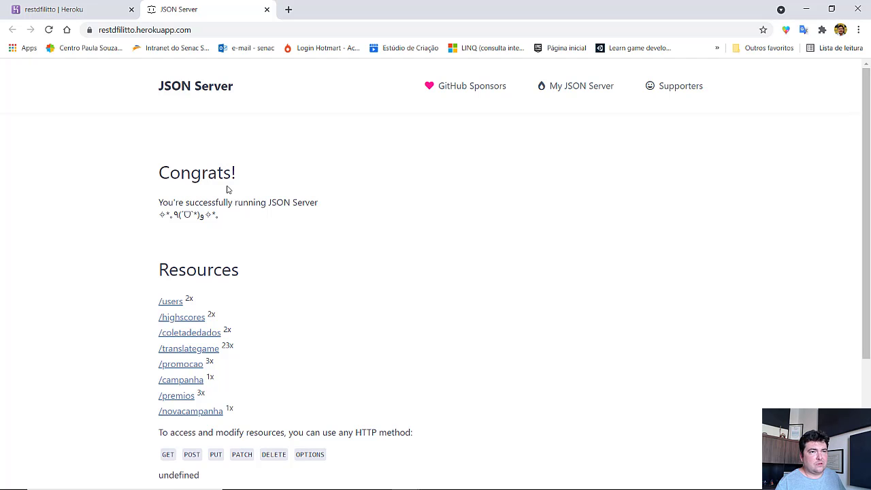
pyautogui.scroll(-3, 235, 211)
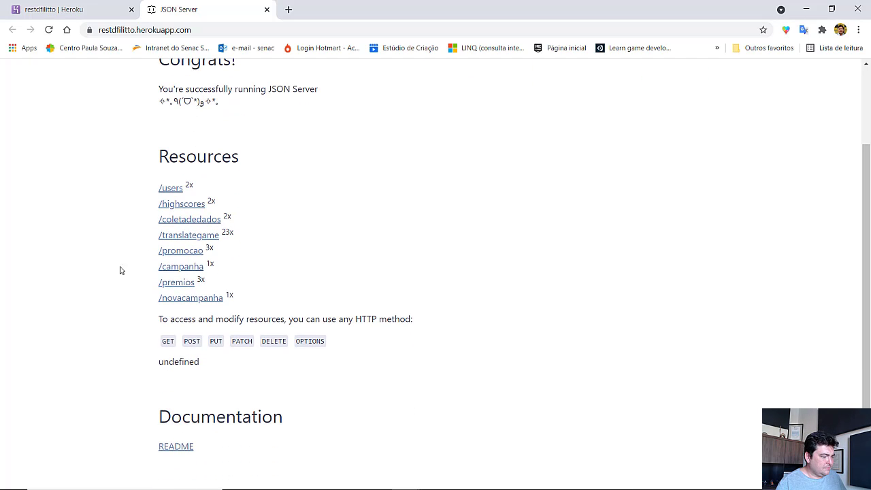
pyautogui.click(180, 252)
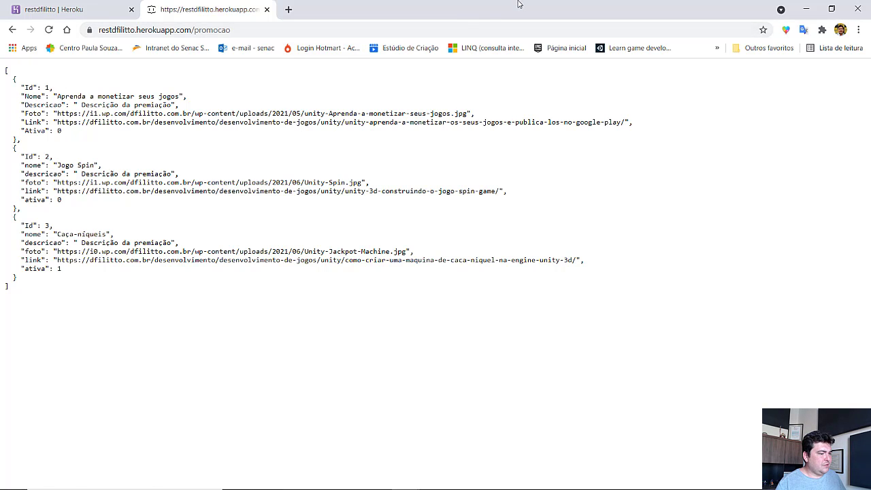
pyautogui.moveTo(505, 13); pyautogui.dragTo(0, 77)
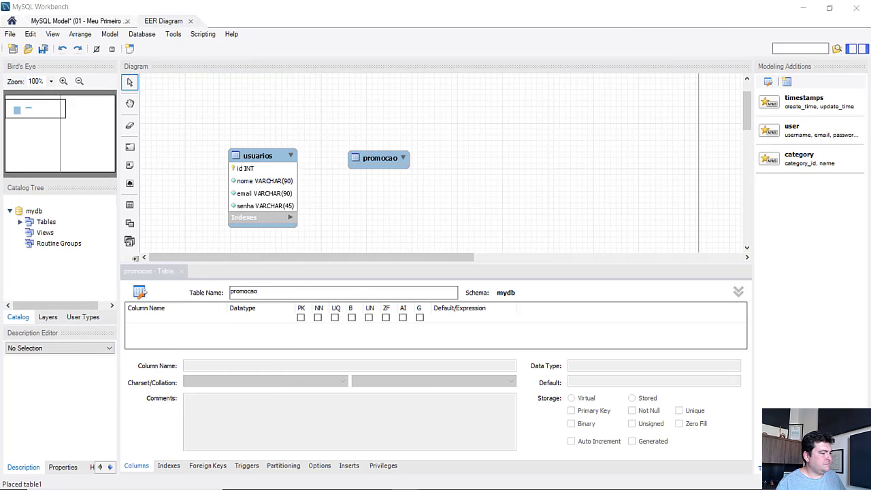
# Add a first column named id to the promocao table, keeping INT as the datatype.
pyautogui.click(154, 325)
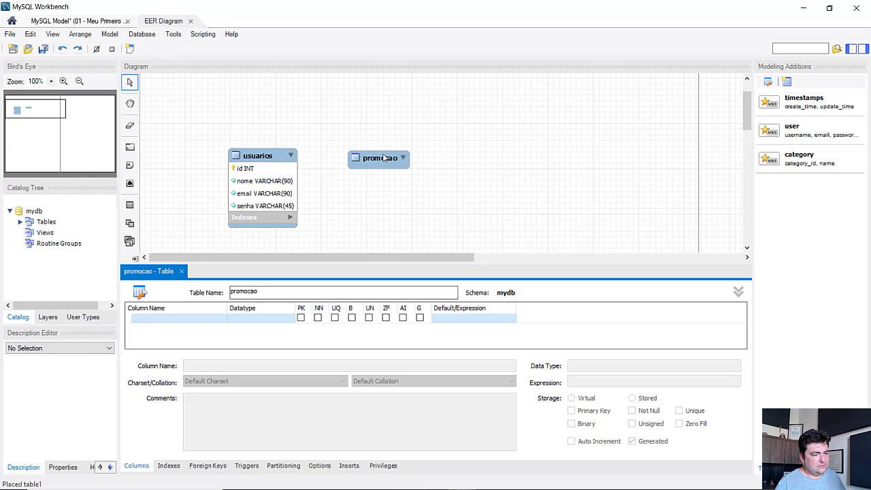
pyautogui.doubleClick(145, 319)
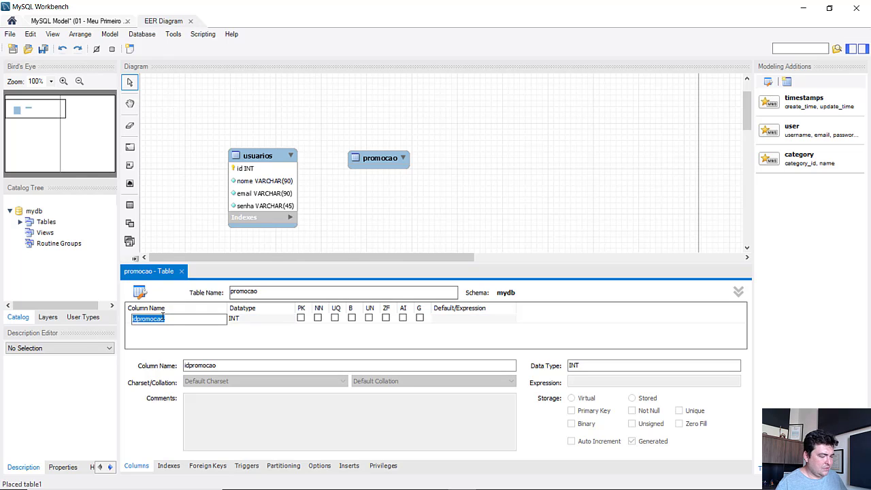
pyautogui.write('id')
pyautogui.press('Return')
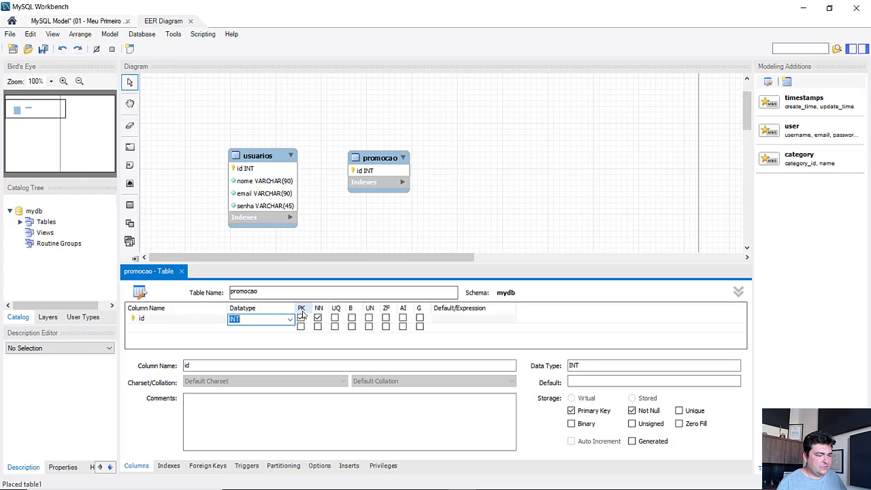
# Add a second column named nome to the promocao table with datatype VARCHAR(90) and mark it Not Null.
pyautogui.click(175, 329)
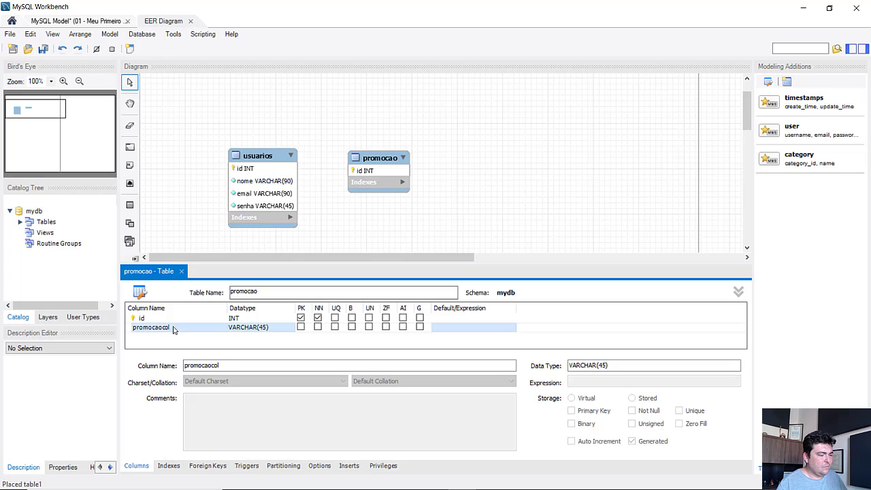
pyautogui.click(174, 329)
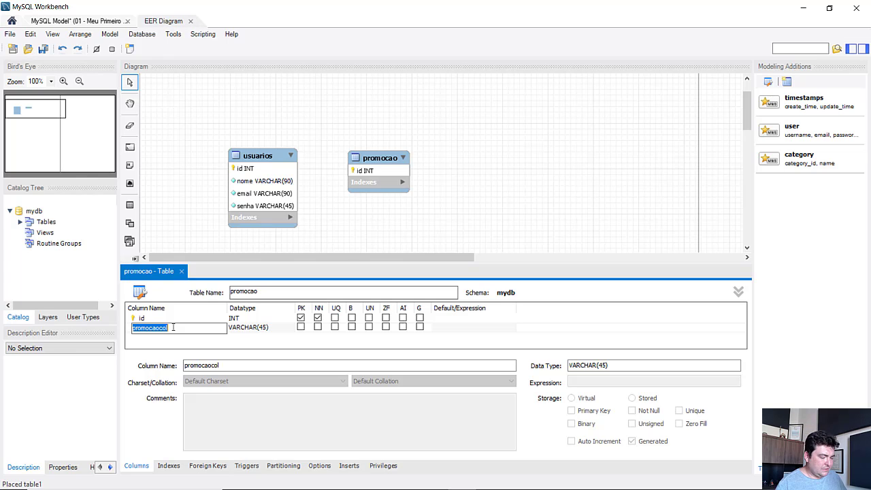
pyautogui.write('nome')
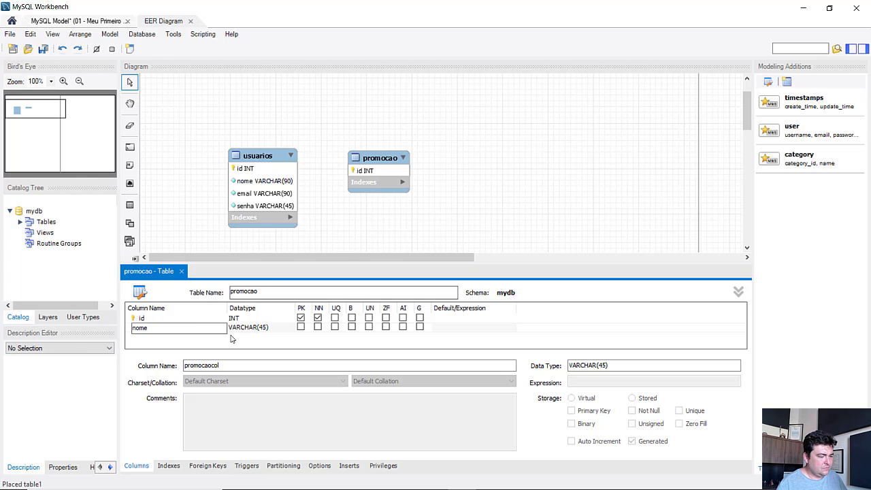
pyautogui.click(254, 327)
pyautogui.click(267, 330)
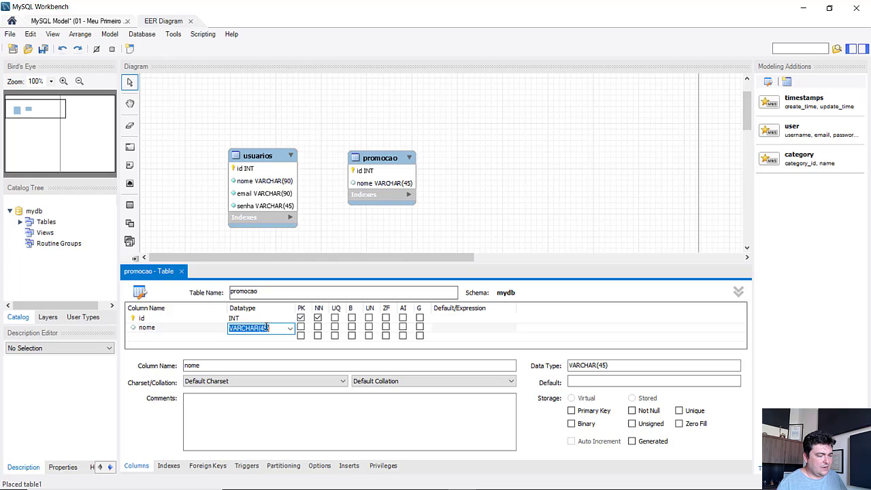
pyautogui.press('End')
pyautogui.press('Left')
pyautogui.press('BackSpace')
pyautogui.press('BackSpace')
pyautogui.write('90')
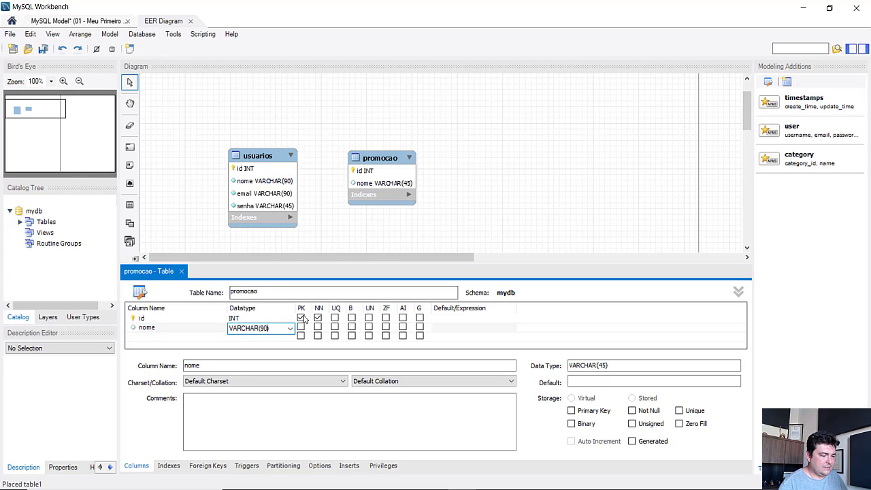
pyautogui.click(318, 328)
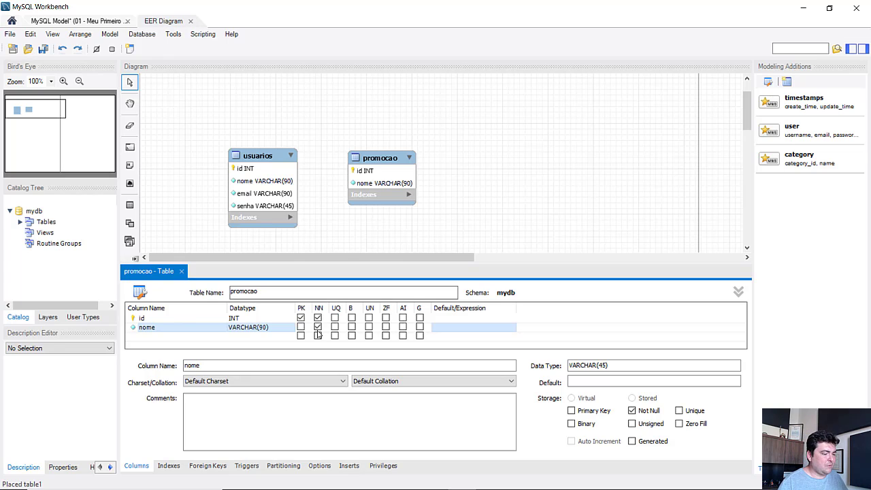
# Add a third column named descricao to the promocao table with the LONGTEXT datatype.
pyautogui.doubleClick(150, 337)
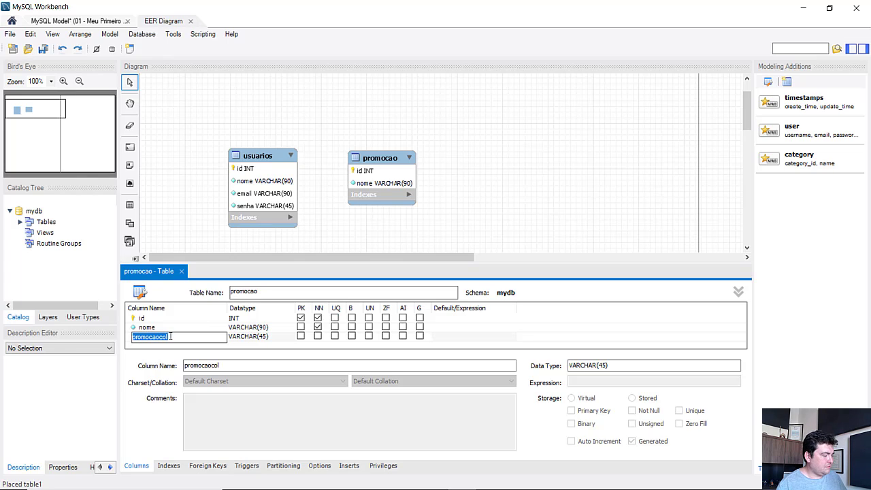
pyautogui.write('descricao')
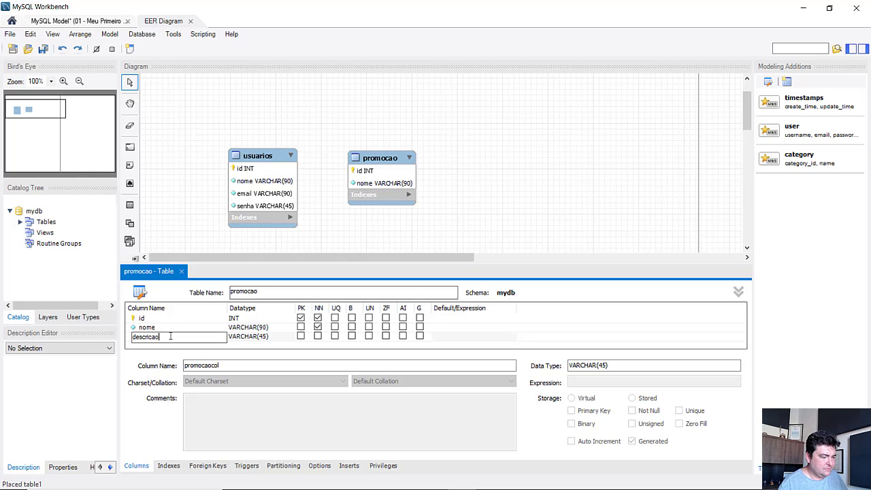
pyautogui.press('Return')
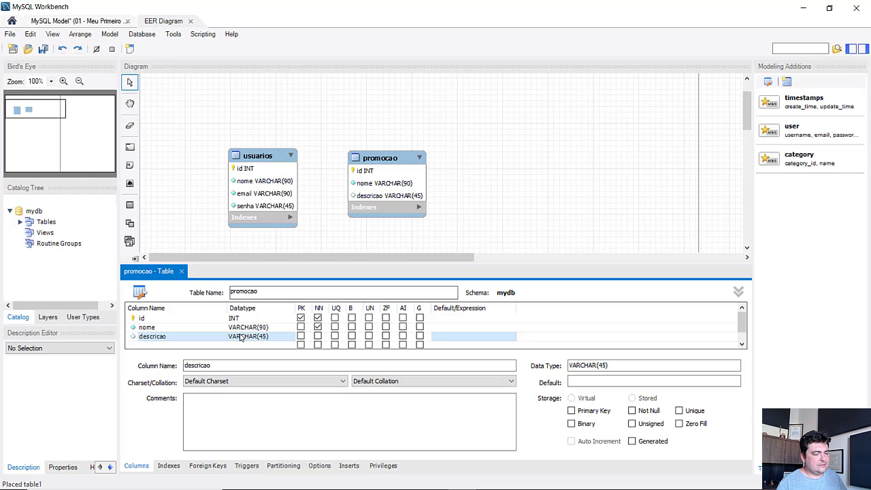
pyautogui.click(250, 338)
pyautogui.click(291, 338)
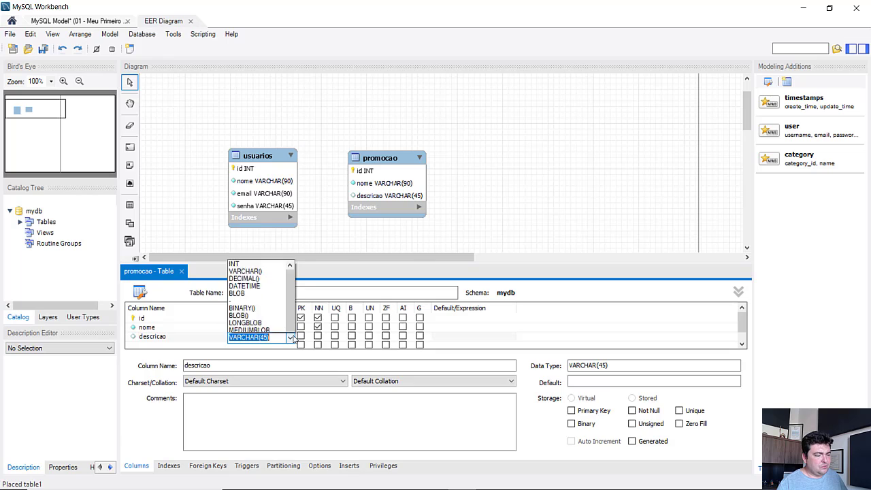
pyautogui.moveTo(294, 180); pyautogui.dragTo(289, 257)
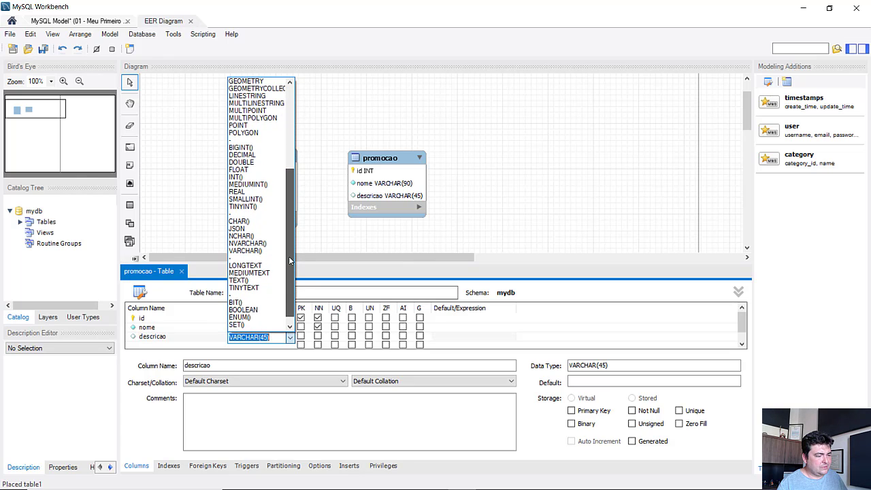
pyautogui.click(249, 267)
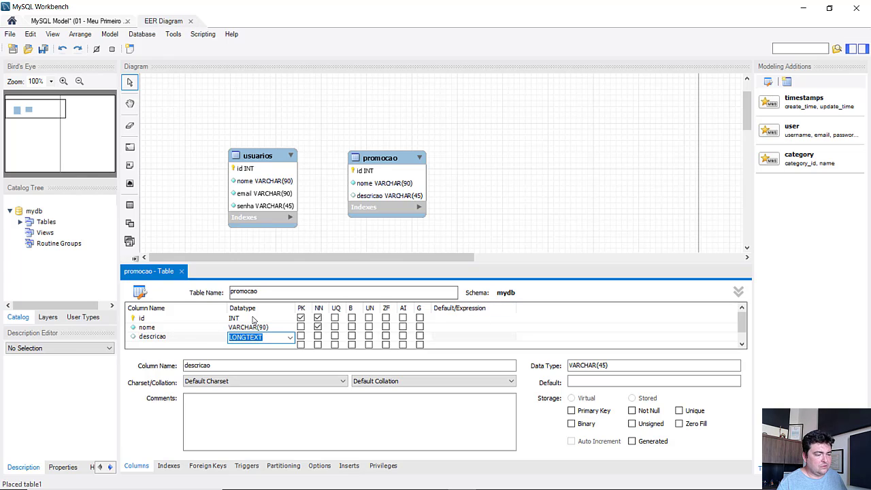
pyautogui.click(185, 341)
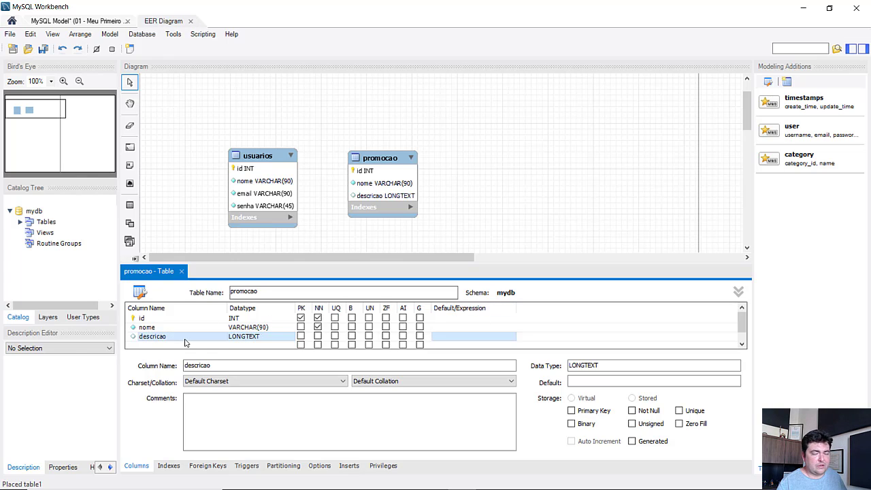
# Add a column named foto to the promocao table, below descricao, with datatype VARCHAR(90).
pyautogui.scroll(-1, 185, 340)
pyautogui.click(185, 336)
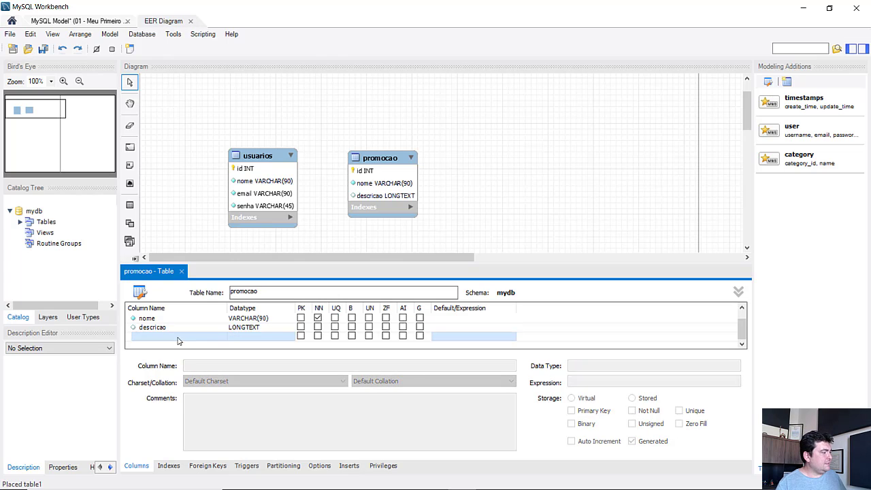
pyautogui.doubleClick(178, 340)
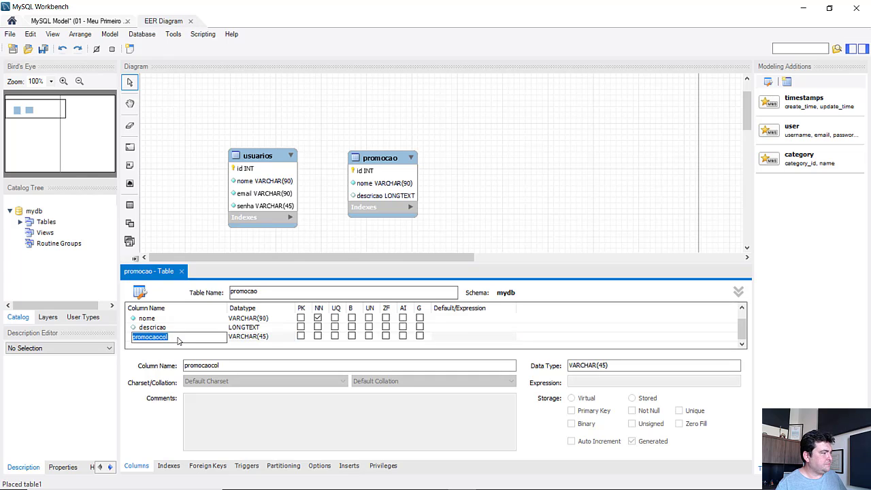
pyautogui.write('foto')
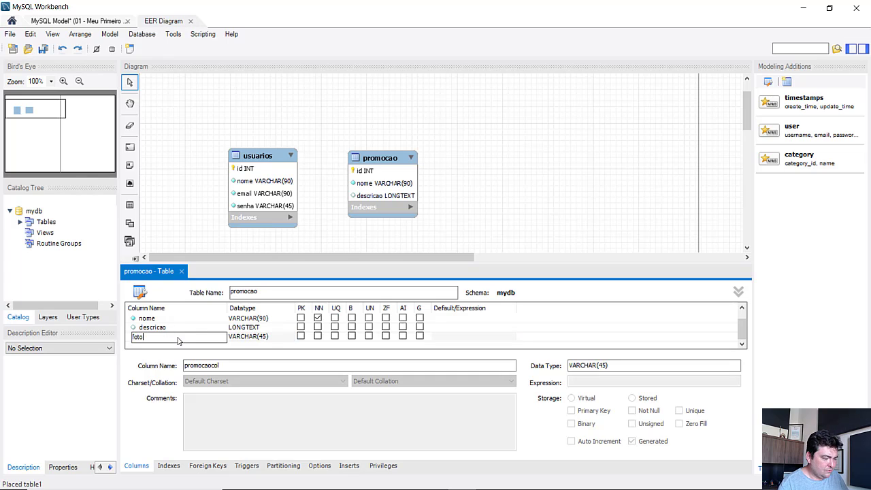
pyautogui.click(269, 339)
pyautogui.click(270, 339)
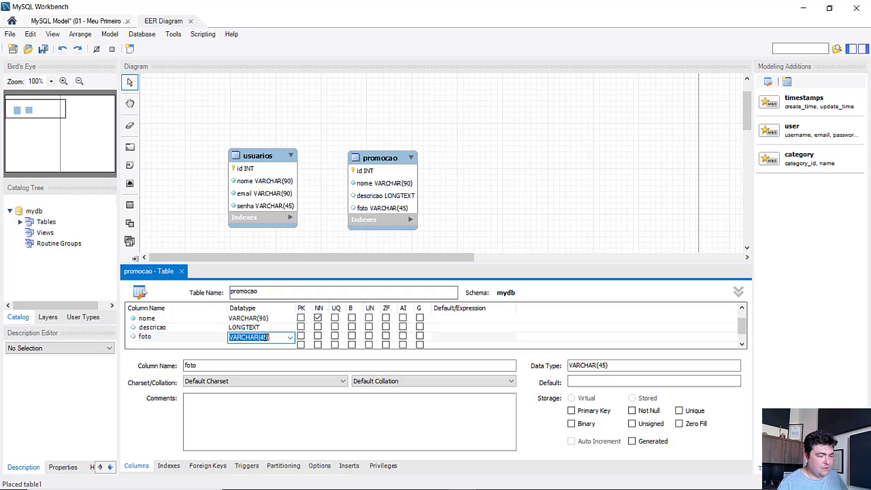
pyautogui.click(266, 338)
pyautogui.press('BackSpace')
pyautogui.press('BackSpace')
pyautogui.press('BackSpace')
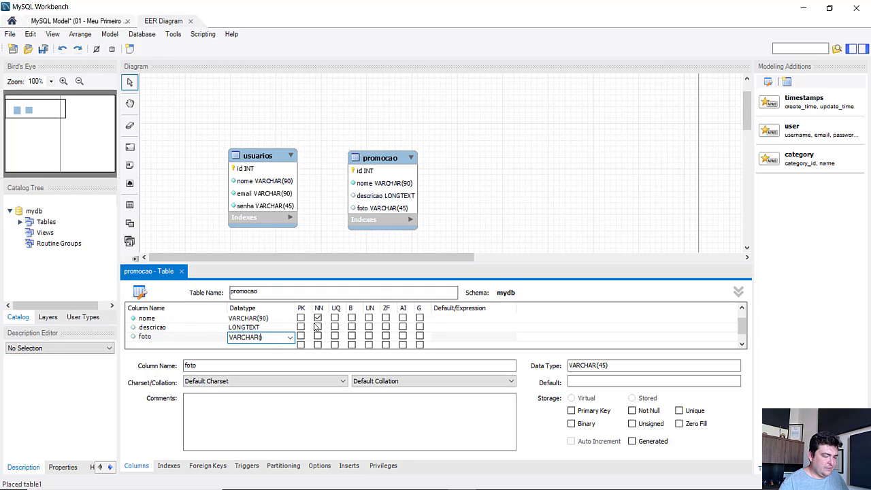
pyautogui.write('90')
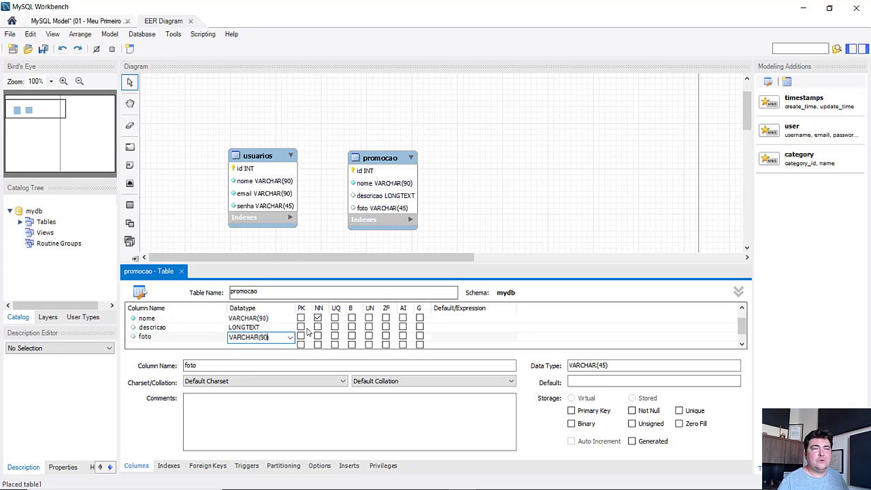
pyautogui.click(264, 331)
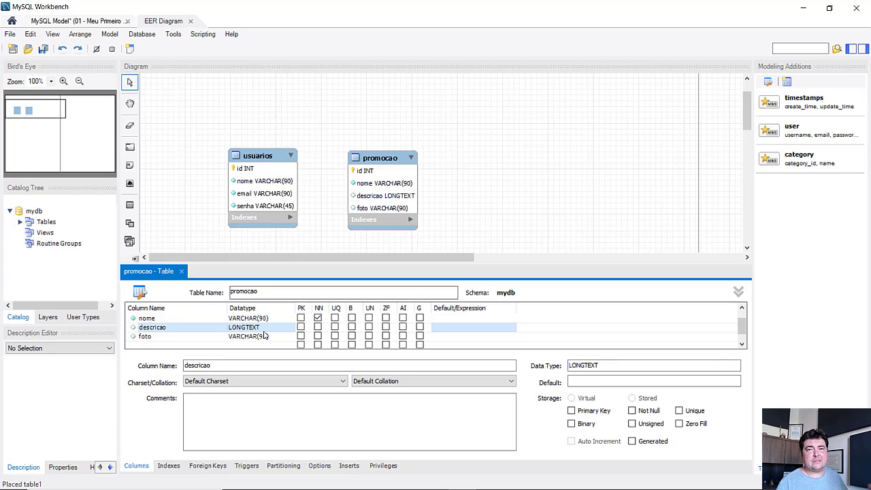
# Add a column named link to the promocao table, below foto, with datatype VARCHAR(90).
pyautogui.click(156, 345)
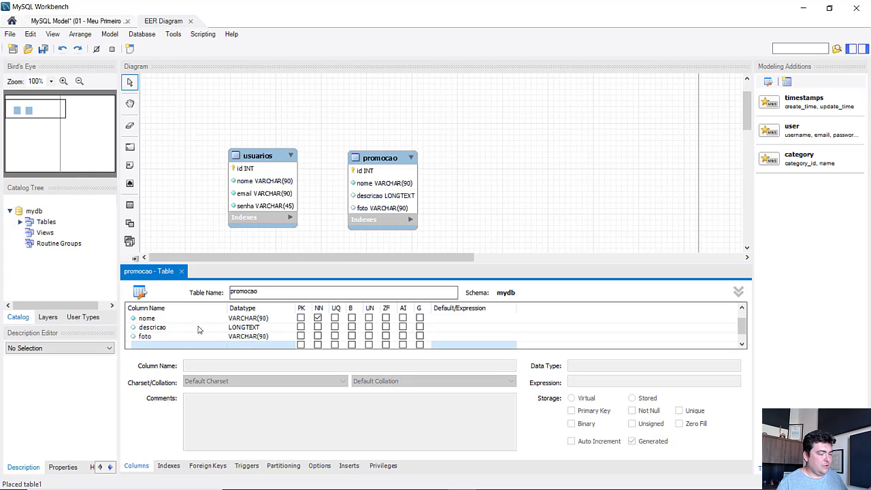
pyautogui.scroll(-1, 213, 325)
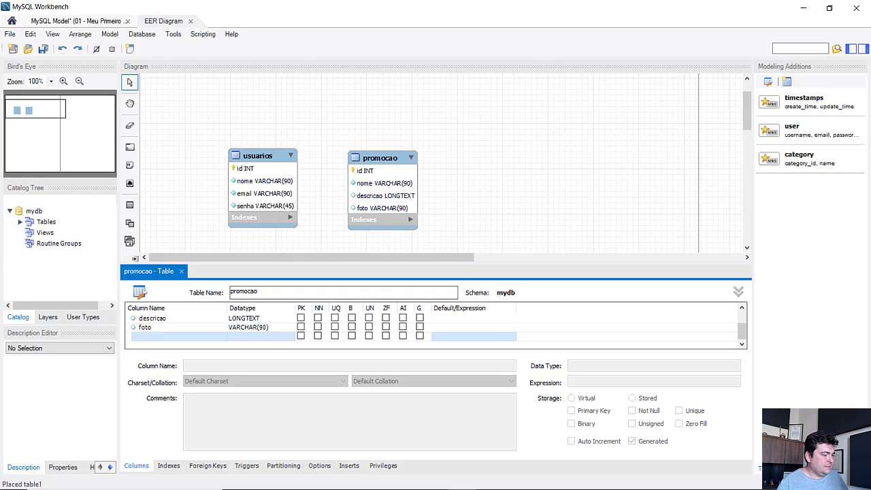
pyautogui.doubleClick(158, 340)
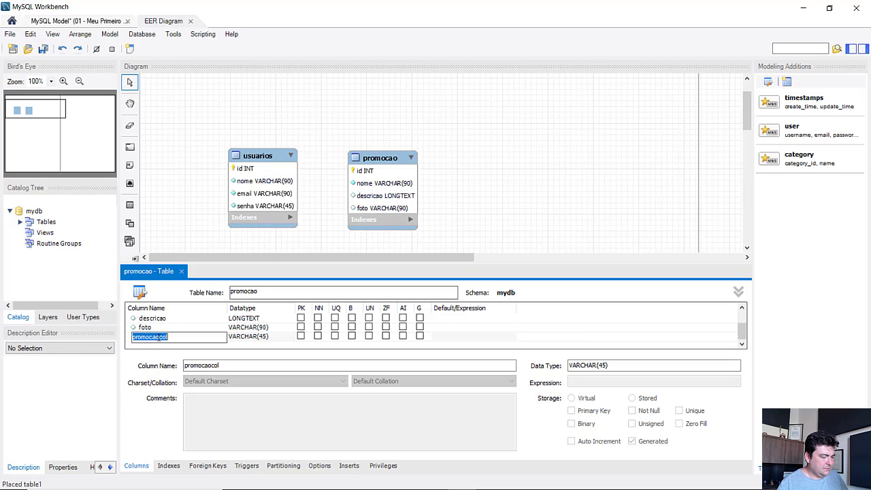
pyautogui.write('link')
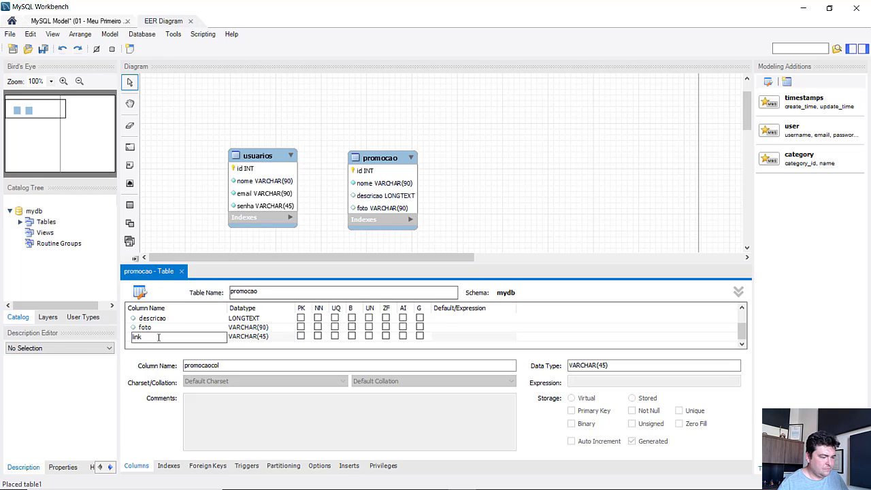
pyautogui.click(235, 337)
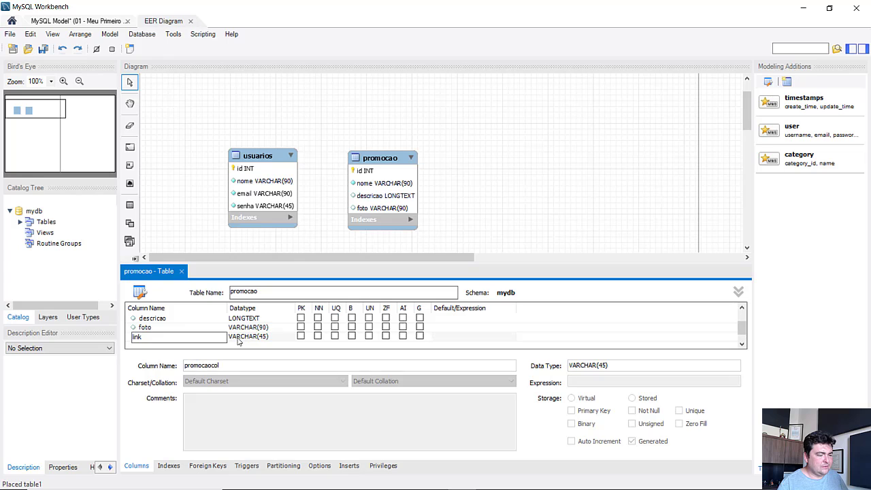
pyautogui.click(286, 337)
pyautogui.press('BackSpace')
pyautogui.press('BackSpace')
pyautogui.press('BackSpace')
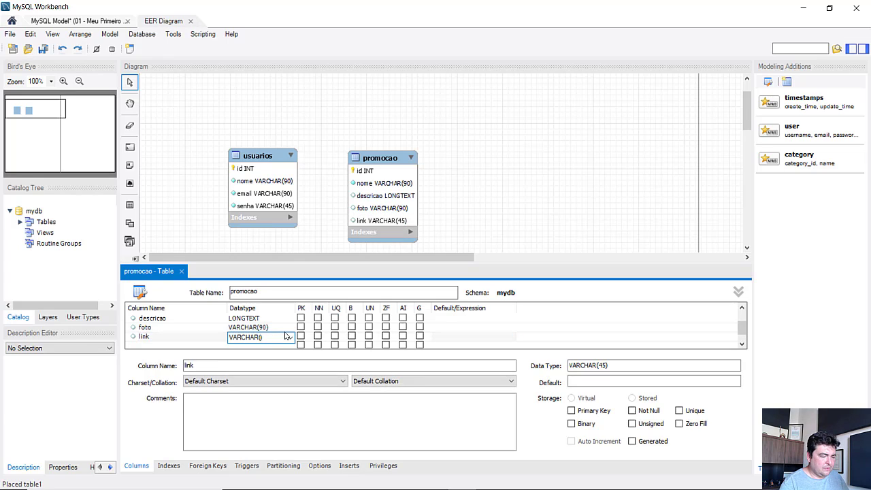
pyautogui.write('90)')
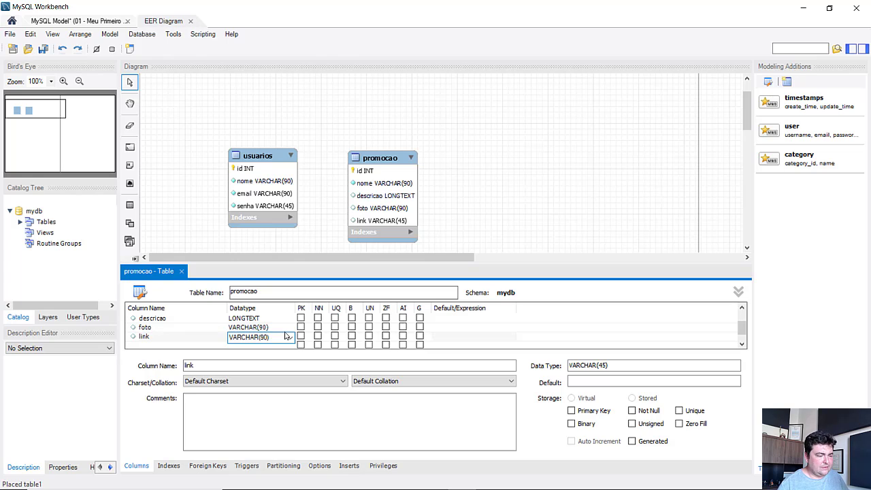
pyautogui.click(199, 341)
pyautogui.click(199, 342)
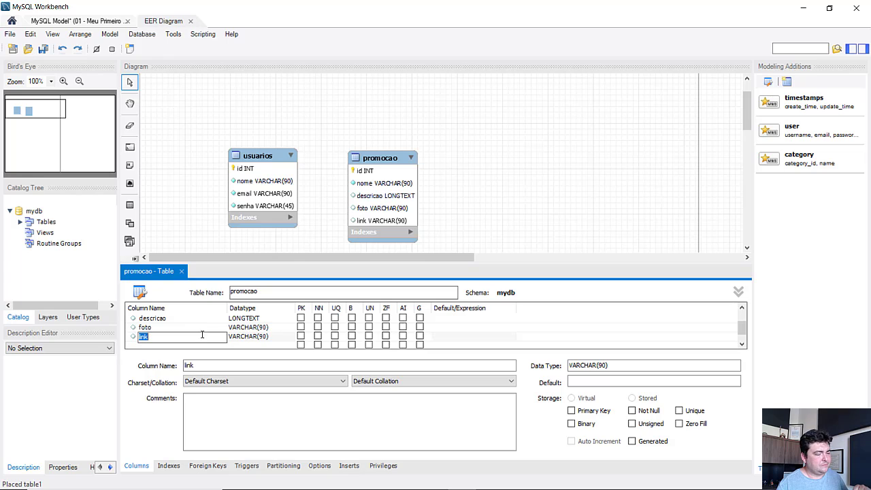
pyautogui.press('Return')
# Add a column named ativa to the promocao table, below link, and choose BOOLEAN as its datatype.
pyautogui.click(169, 339)
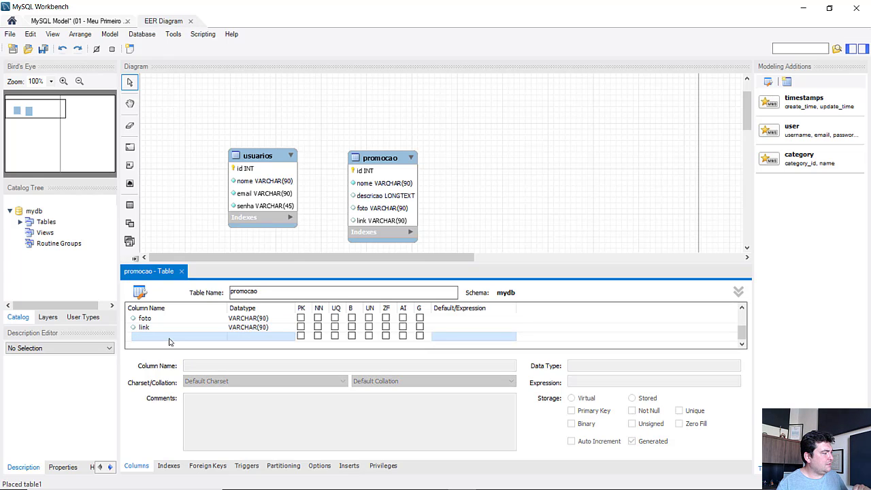
pyautogui.click(169, 338)
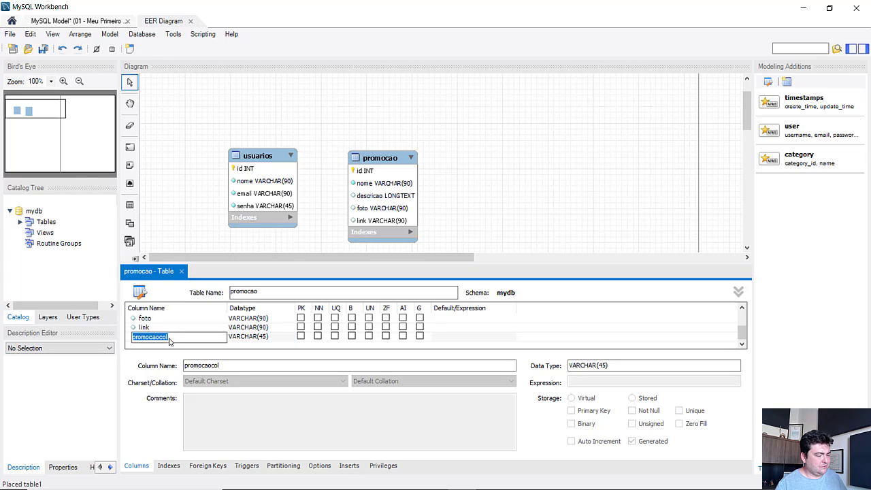
pyautogui.write('ativa')
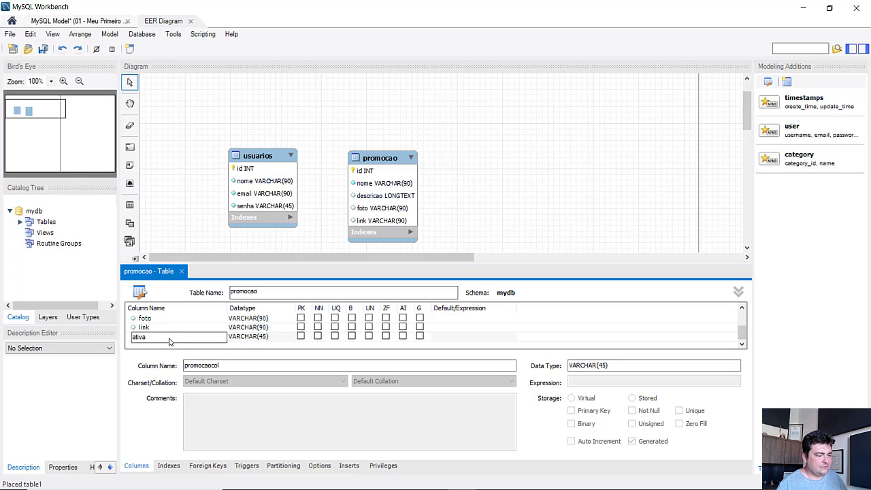
pyautogui.click(240, 341)
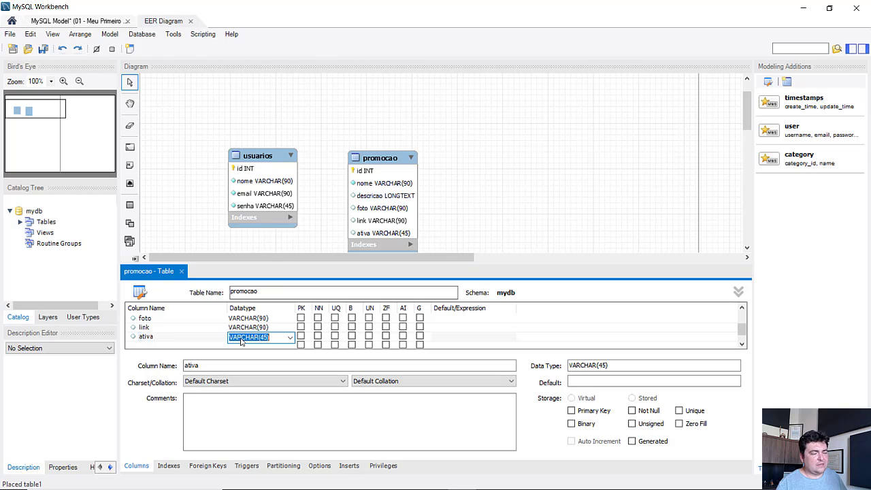
pyautogui.click(290, 338)
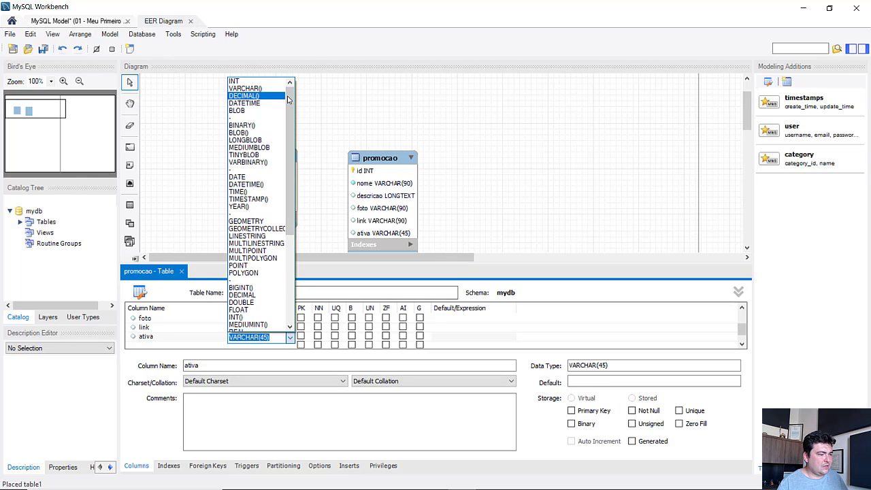
pyautogui.moveTo(291, 113)
pyautogui.mouseDown()
pyautogui.moveTo(293, 158)
pyautogui.moveTo(294, 115)
pyautogui.mouseUp()
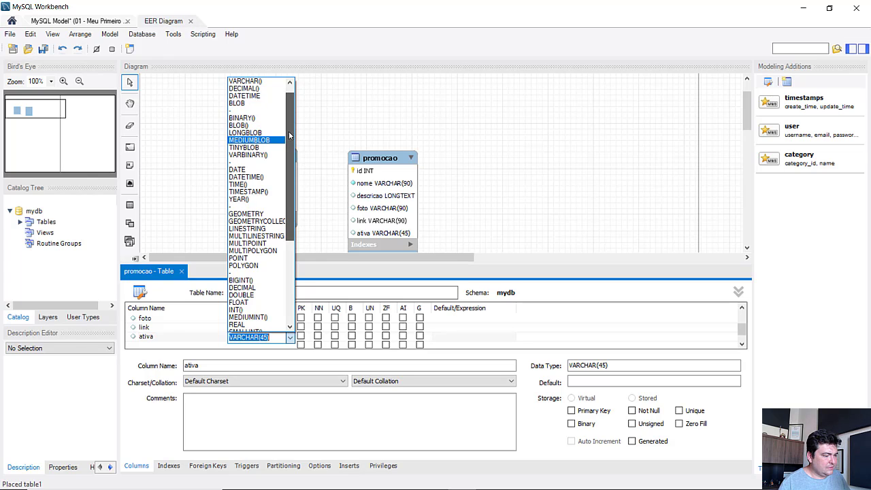
pyautogui.moveTo(289, 134); pyautogui.dragTo(287, 216)
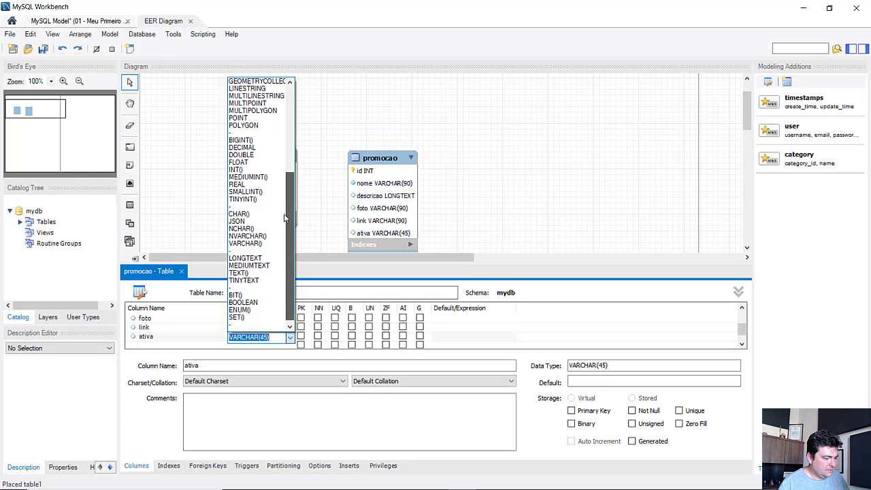
pyautogui.click(247, 308)
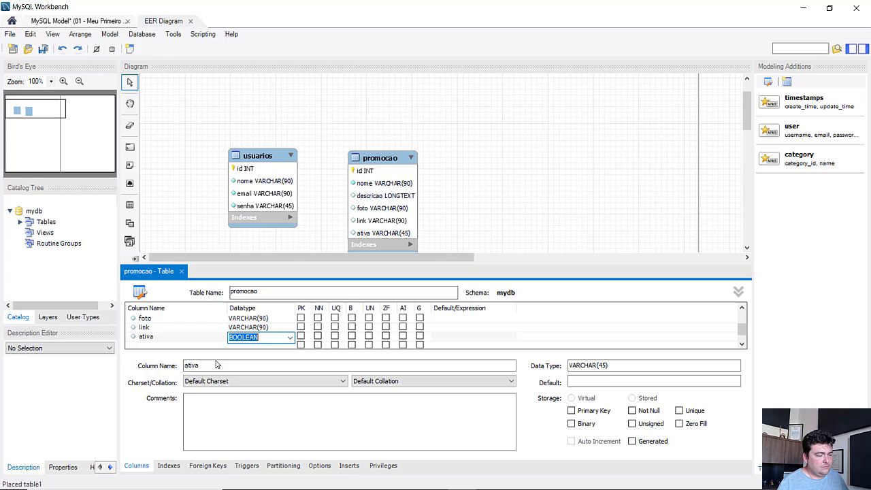
pyautogui.click(188, 342)
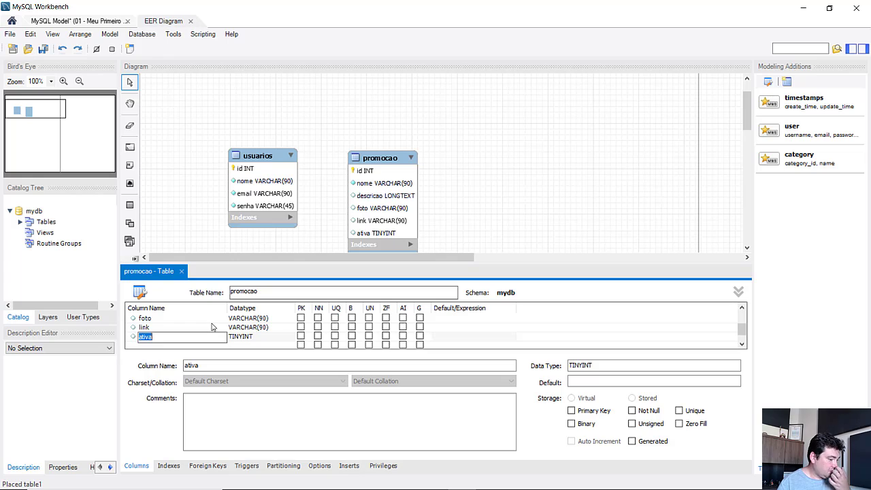
pyautogui.click(518, 197)
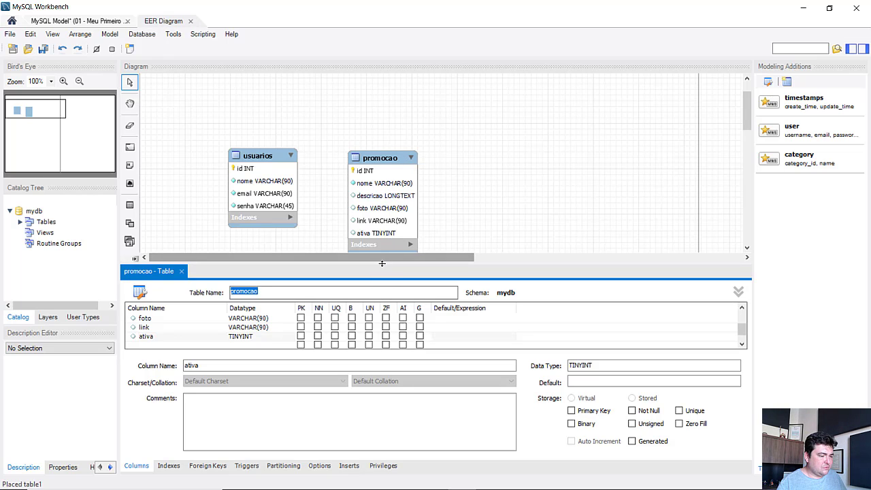
# Enlarge the table editor to show all promocao columns and mark descricao, foto, link and ativa as Not Null.
pyautogui.moveTo(384, 263); pyautogui.dragTo(381, 219)
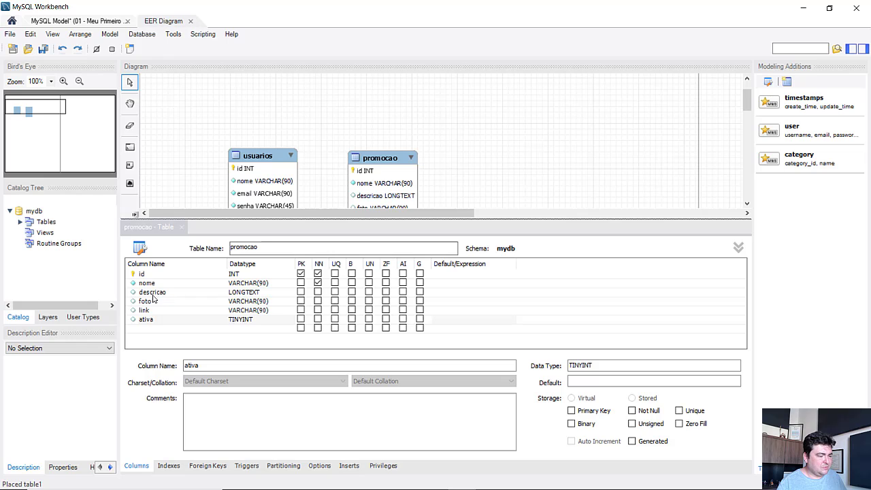
pyautogui.click(317, 295)
pyautogui.click(318, 292)
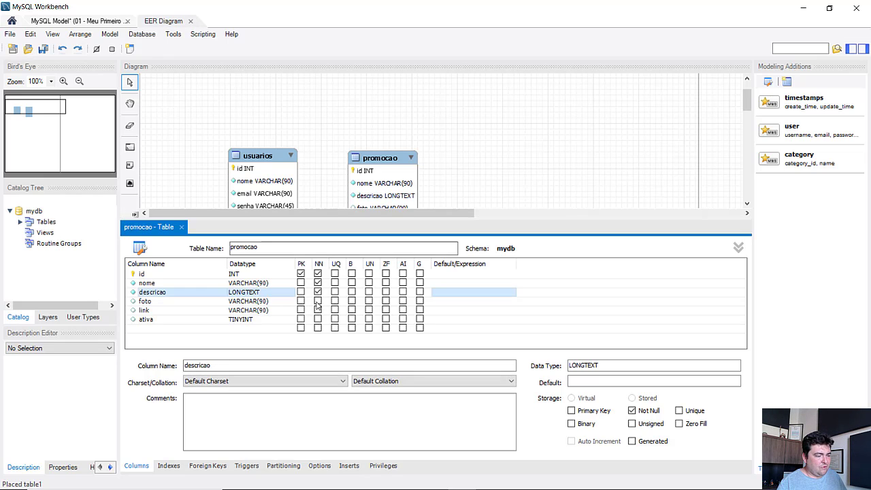
pyautogui.click(318, 300)
pyautogui.click(318, 310)
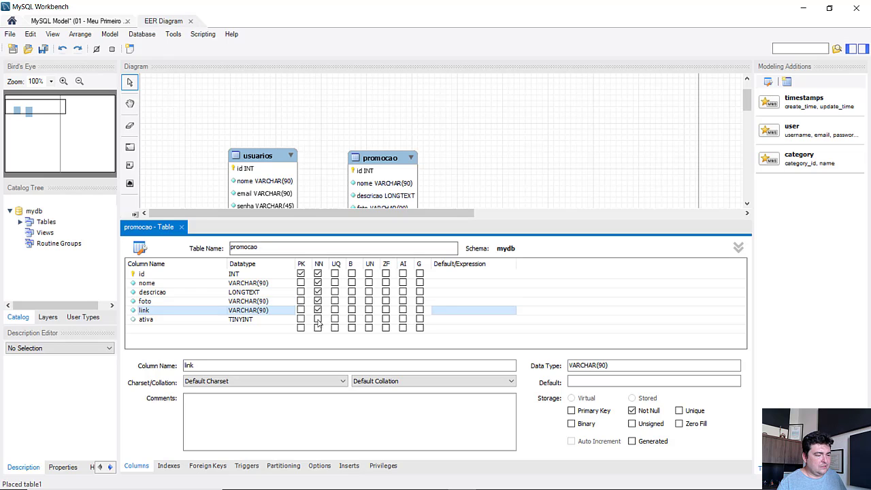
pyautogui.click(318, 320)
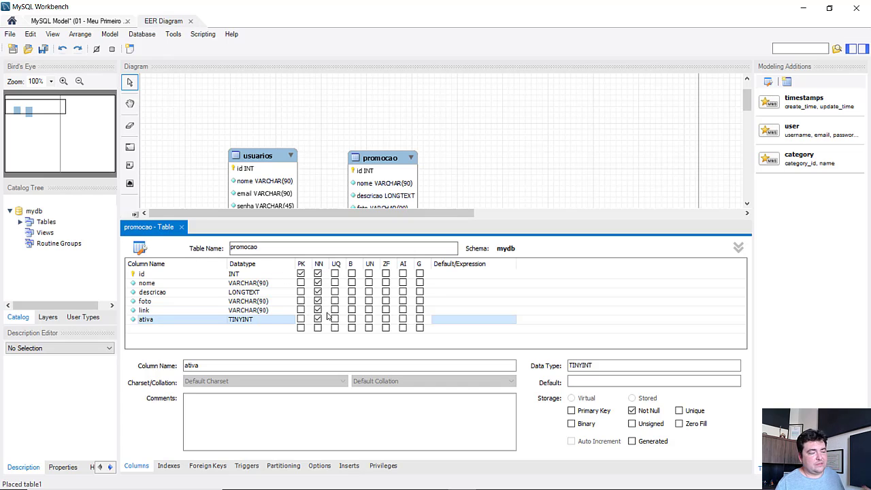
# Close the promocao table editor and save the model.
pyautogui.click(182, 227)
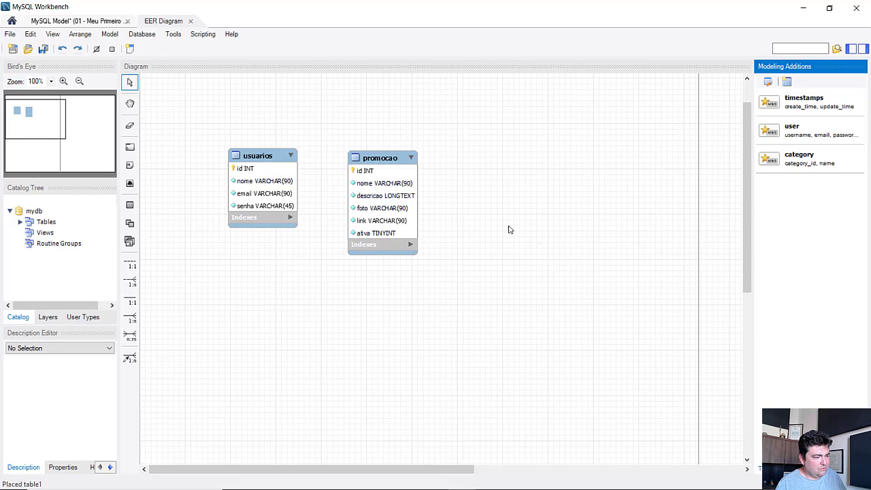
pyautogui.hotkey('ctrl', 's')
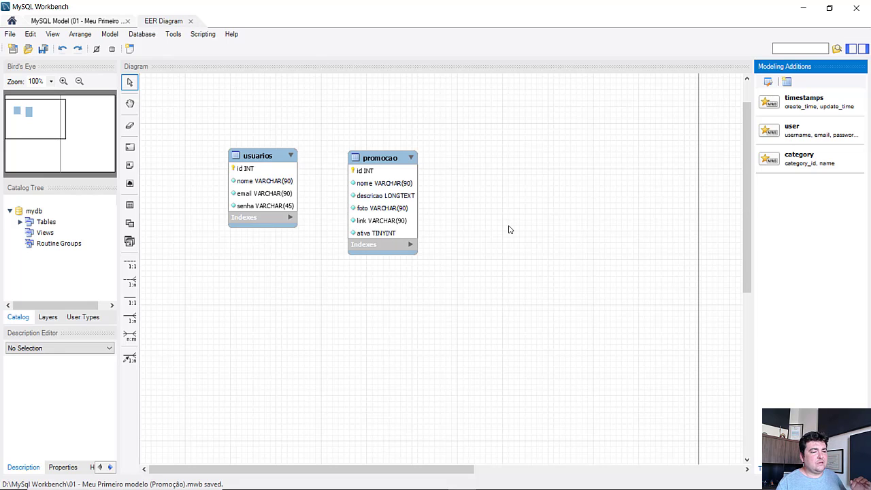